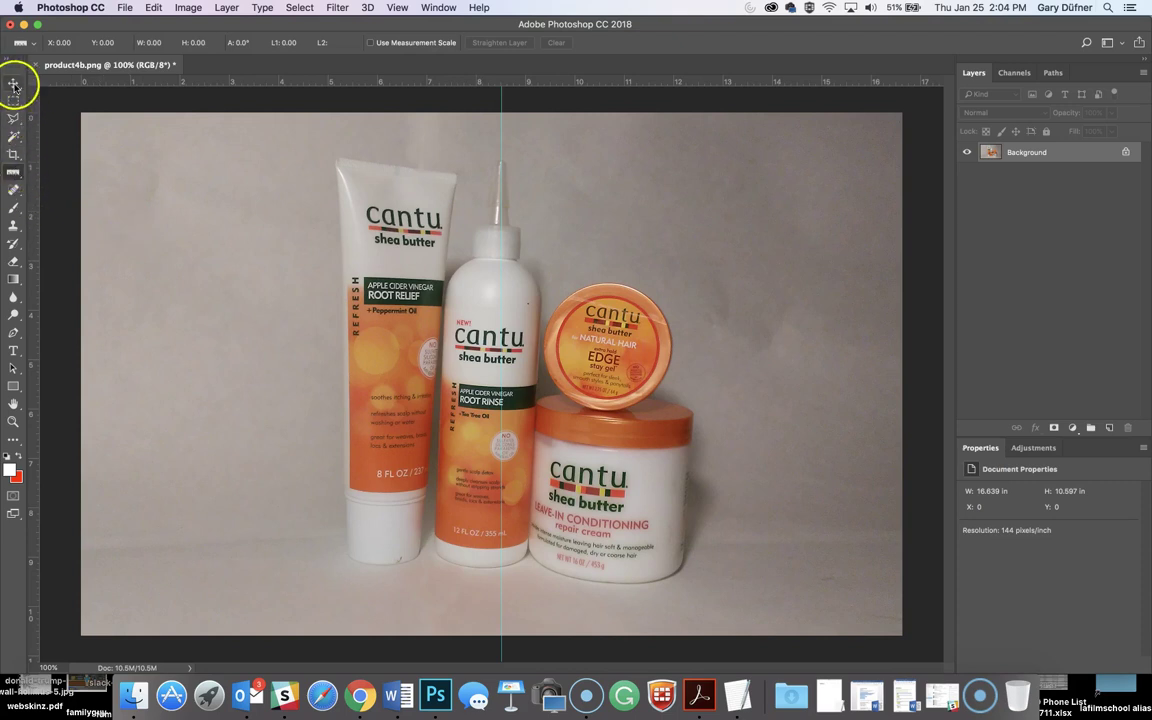
Straighten the Background layer along a Ruler tool line from the middle bottle's tip to its base.
left_click(13, 173)
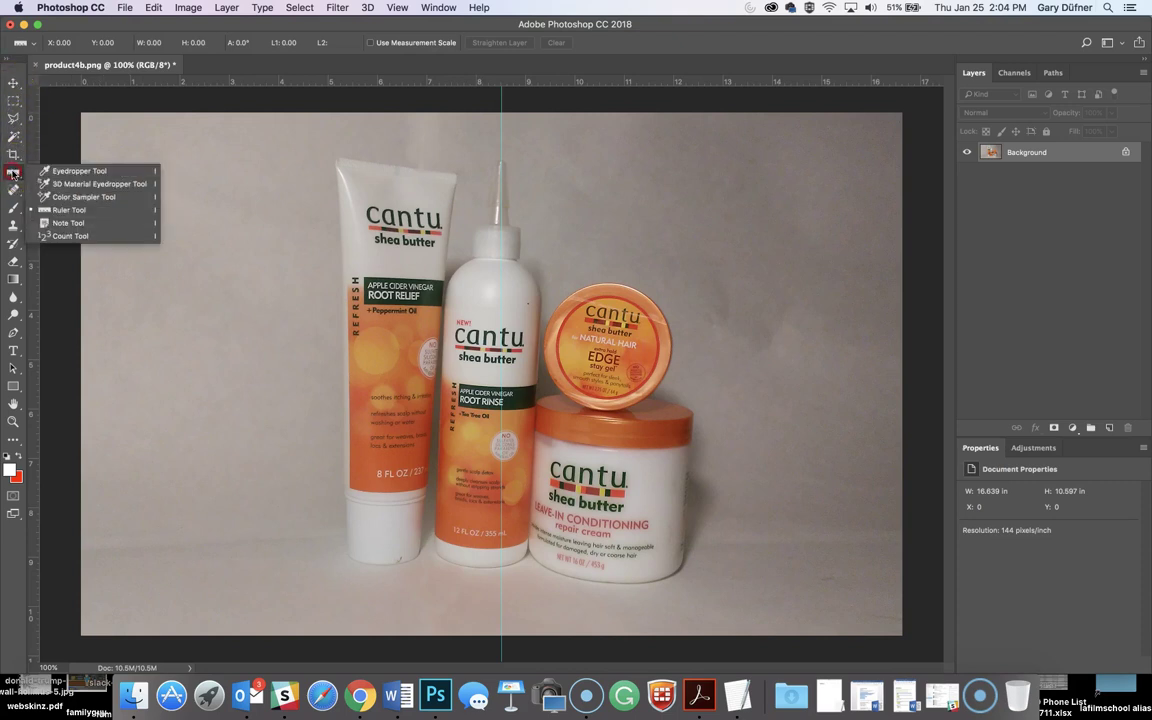
left_click(75, 212)
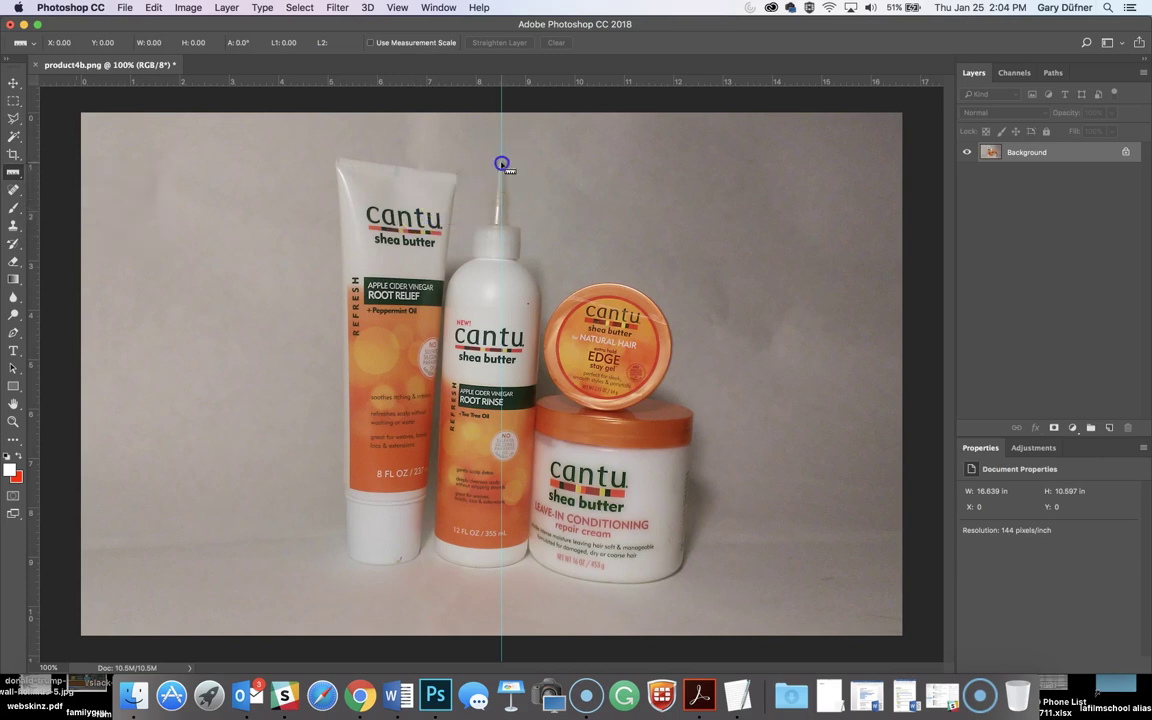
left_click_drag(494, 272, 480, 568)
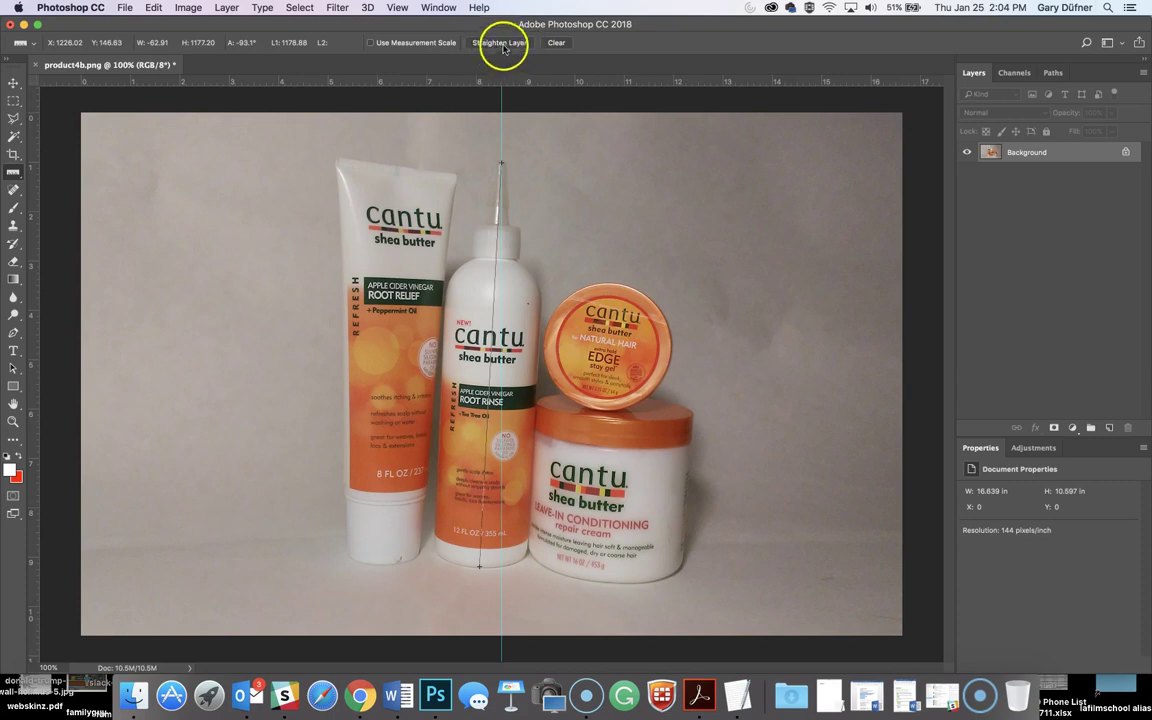
left_click(499, 43)
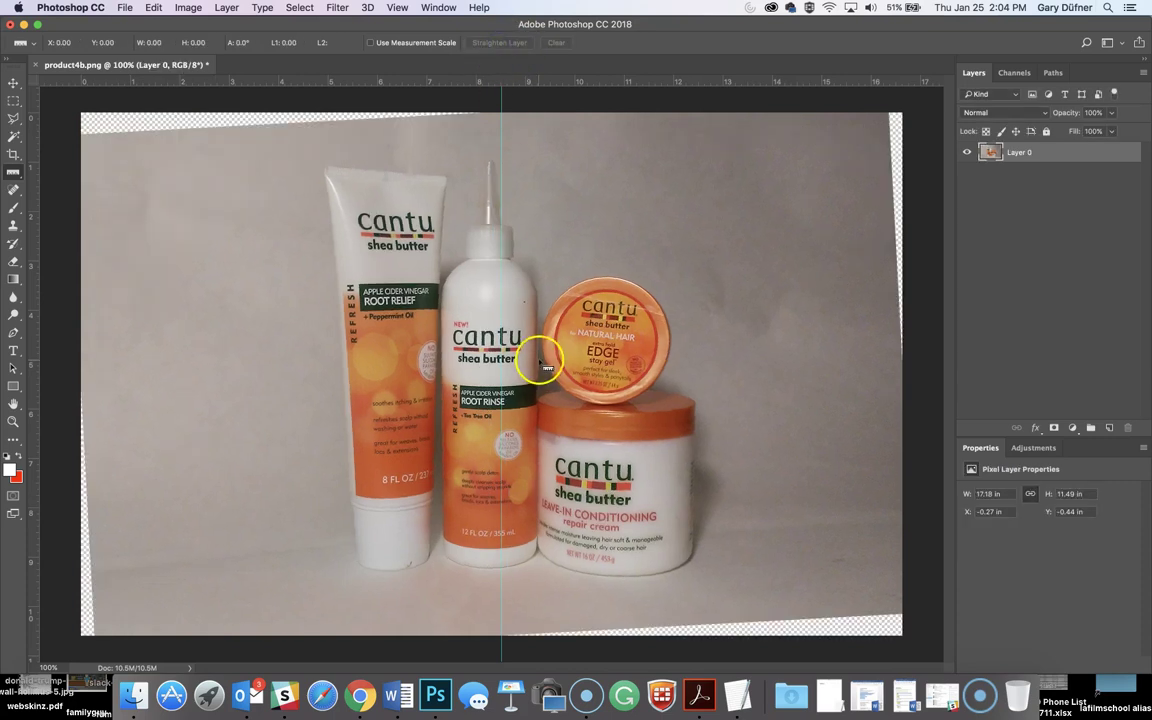
Align the vertical guide with the middle bottle's tip, and undo both the guide move and the straightening.
left_click(14, 82)
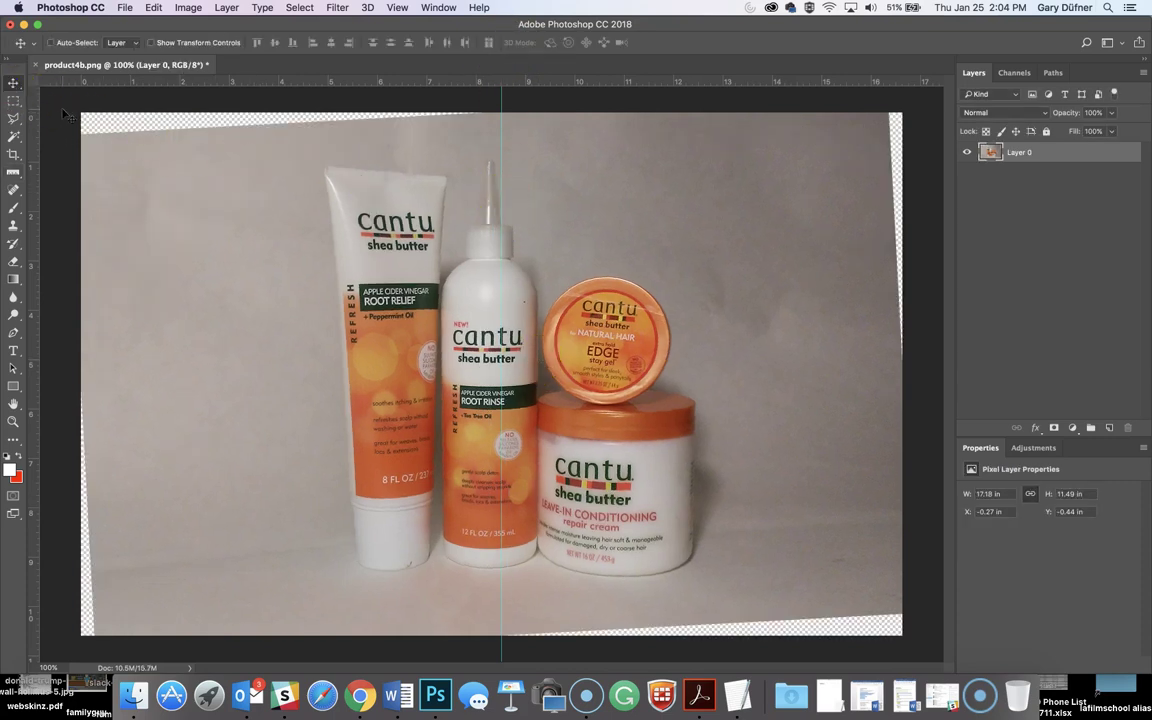
left_click_drag(501, 217, 491, 220)
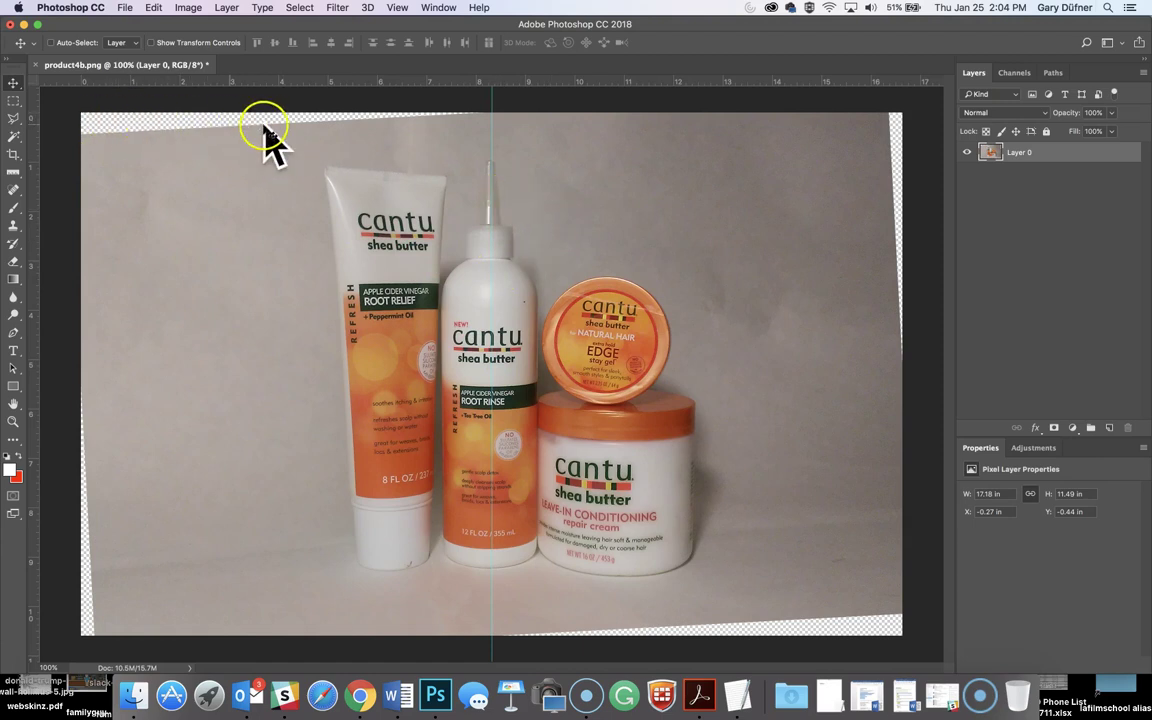
key("super+alt+z")
key("super+alt+z")
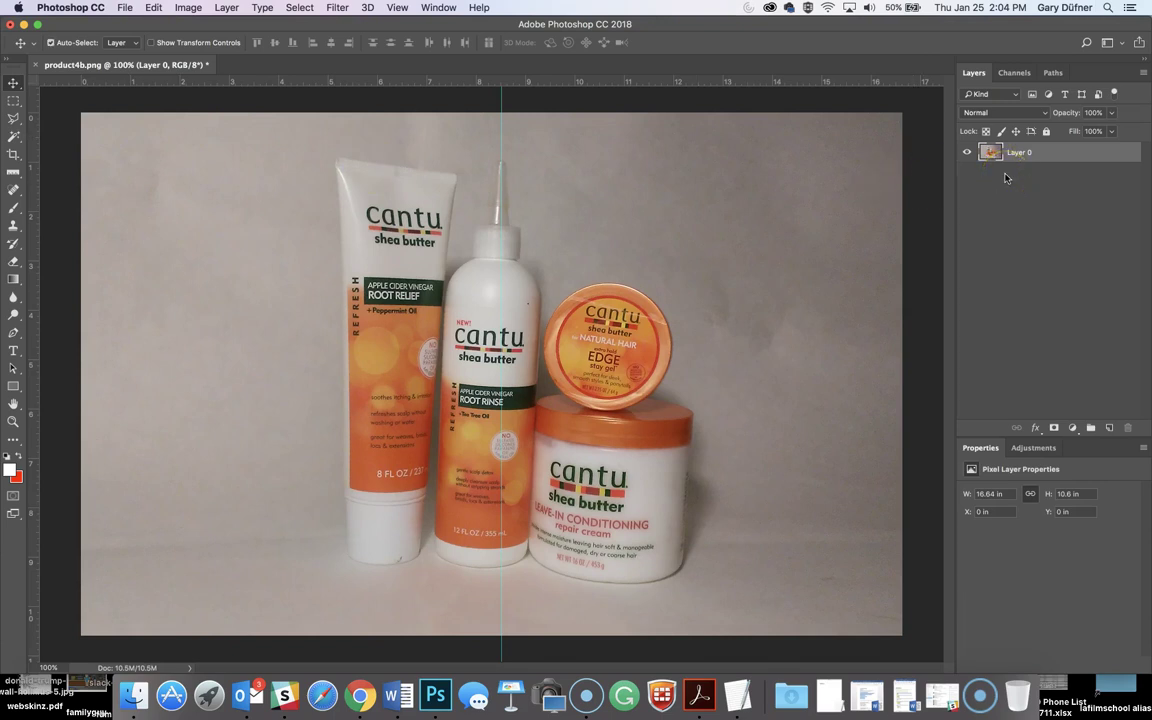
Duplicate Layer 0 and straighten the copy along a Ruler tool line from the middle bottle's tip to its base.
key("super+j")
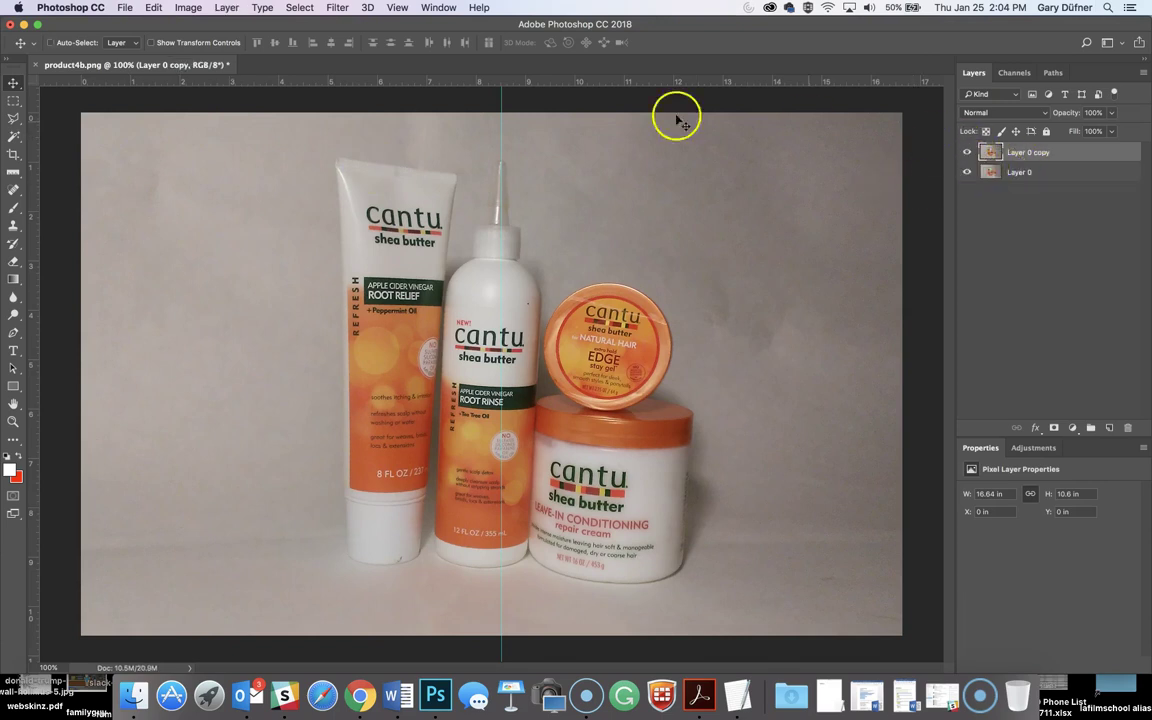
left_click(14, 172)
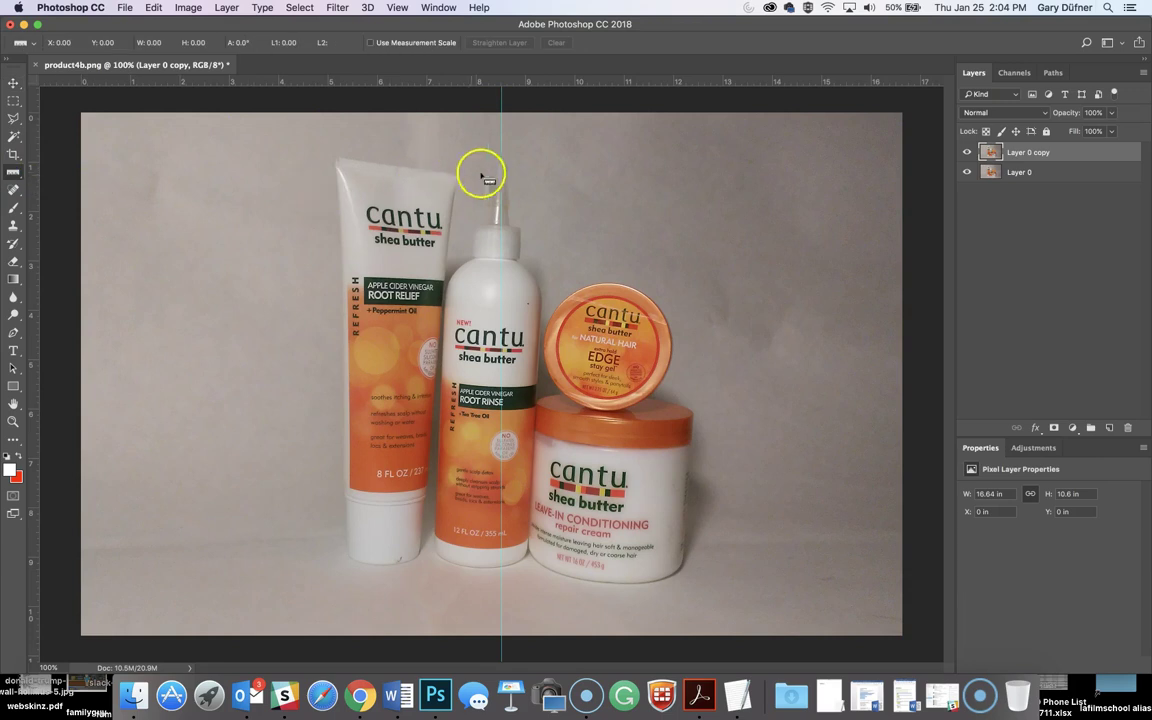
left_click_drag(501, 170, 481, 565)
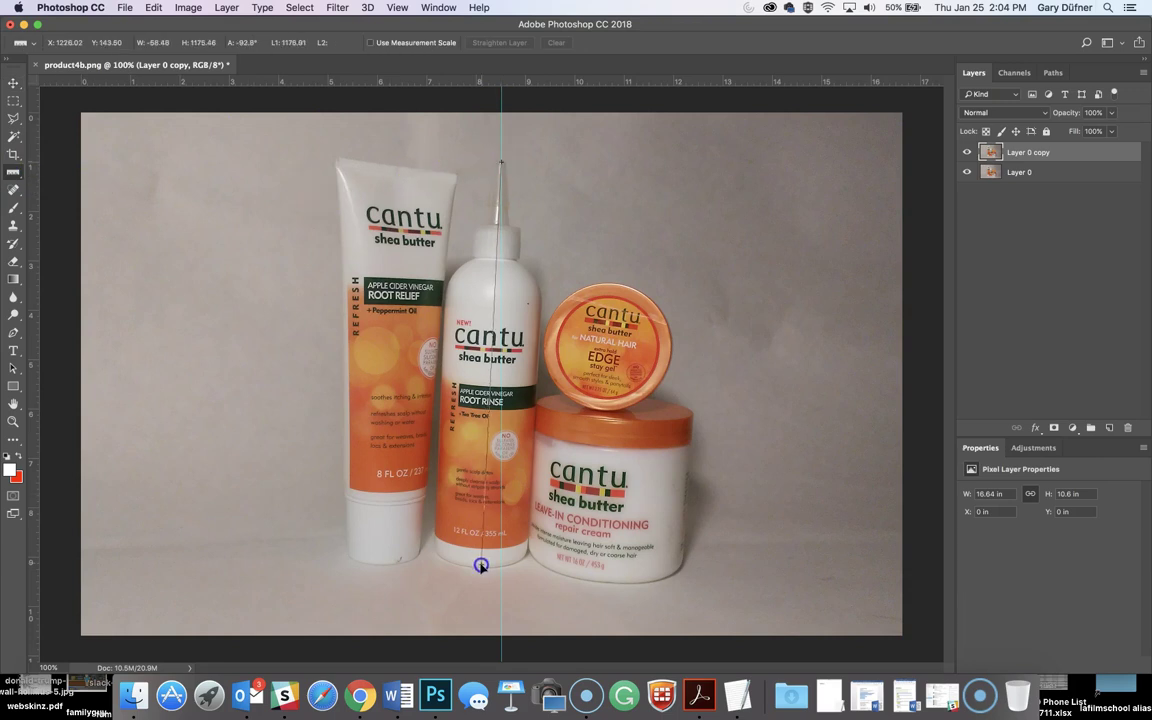
left_click(488, 42)
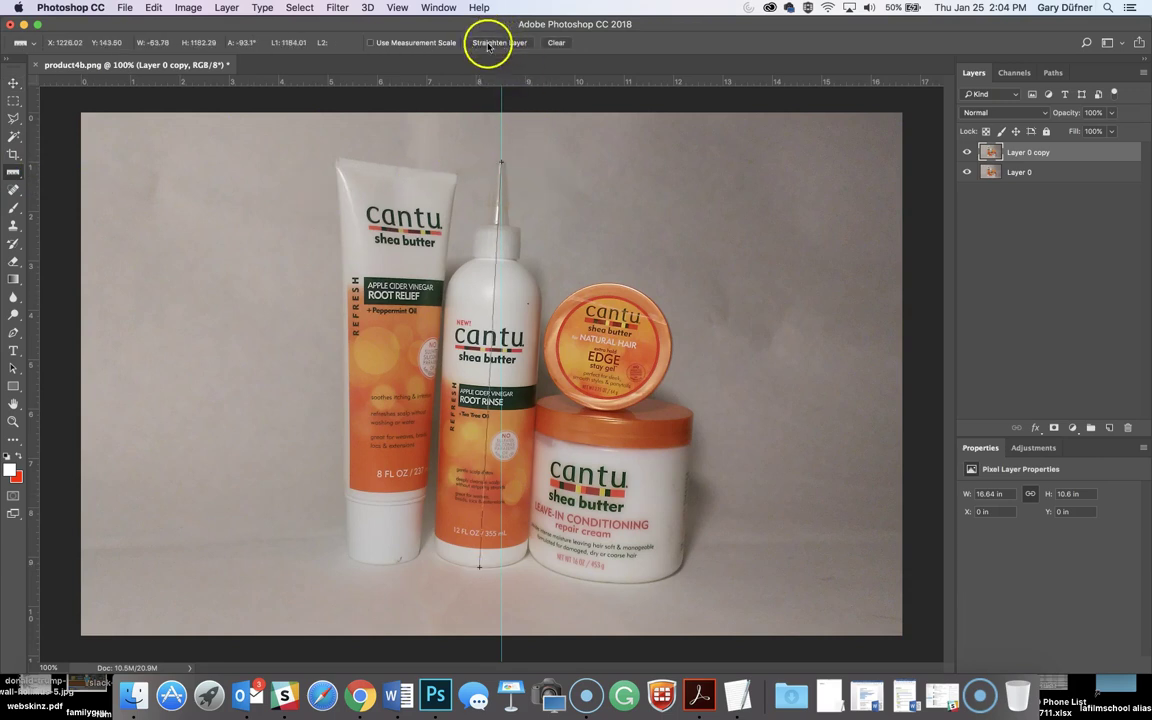
Compare the straightened copy with the original by toggling the visibility of each layer, leaving both shown.
left_click(14, 81)
left_click(966, 151)
left_click(966, 151)
left_click(967, 172)
left_click(967, 172)
left_click(967, 172)
left_click(967, 172)
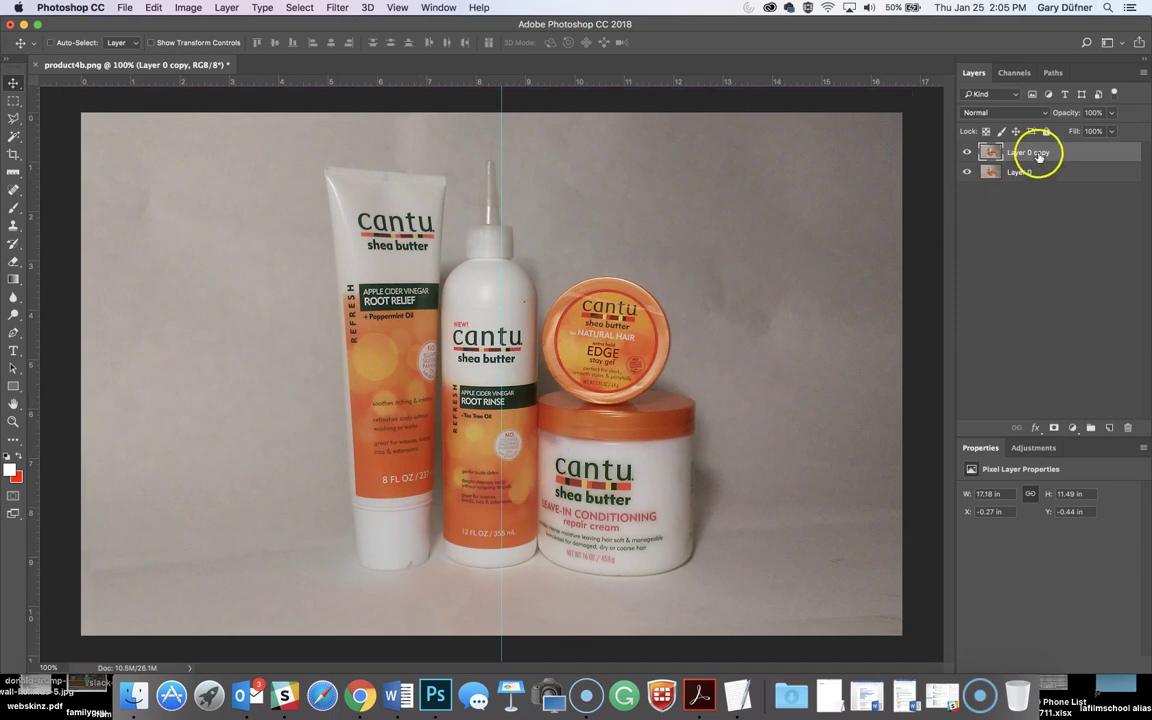
Duplicate the straightened layer and remove the dark speck on the middle bottle's shoulder with the Content-Aware Spot Healing Brush.
key("super+j")
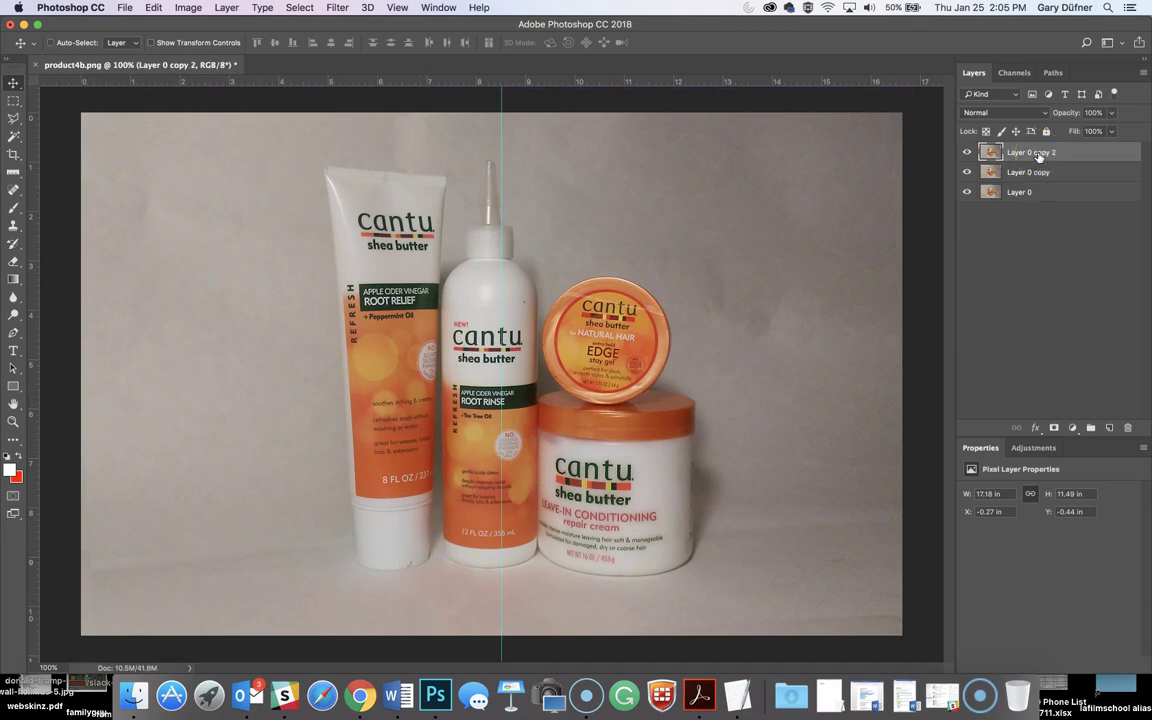
left_click_drag(572, 256, 528, 304)
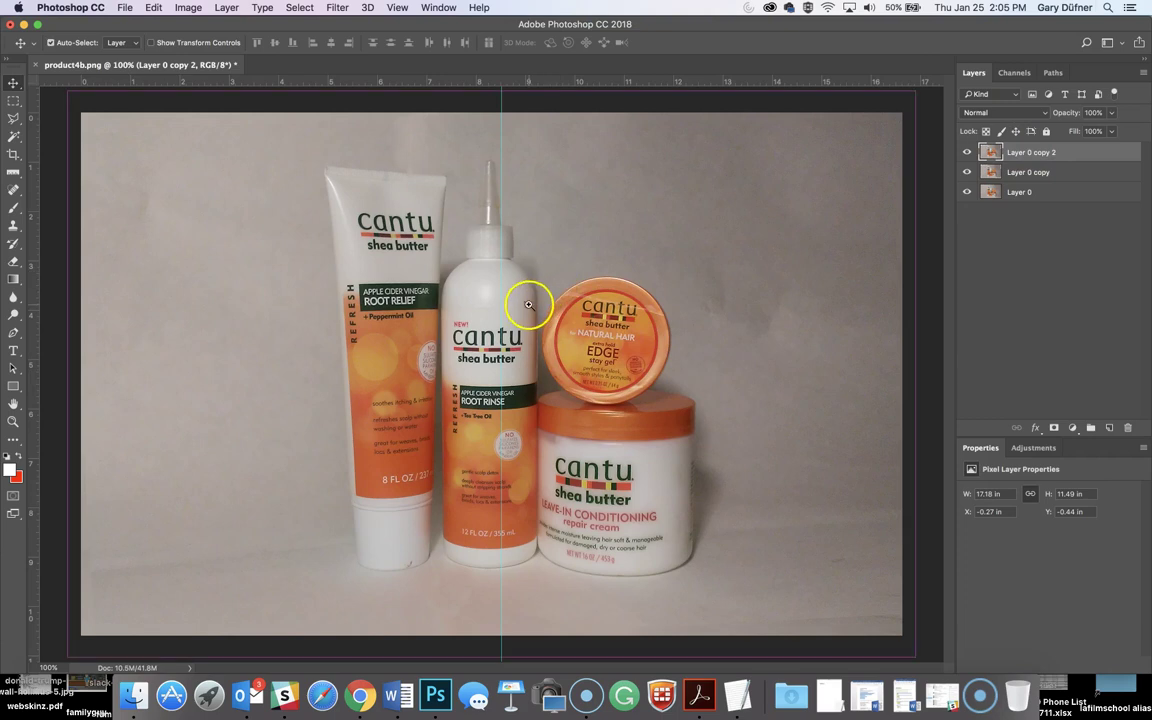
left_click(528, 304, "super")
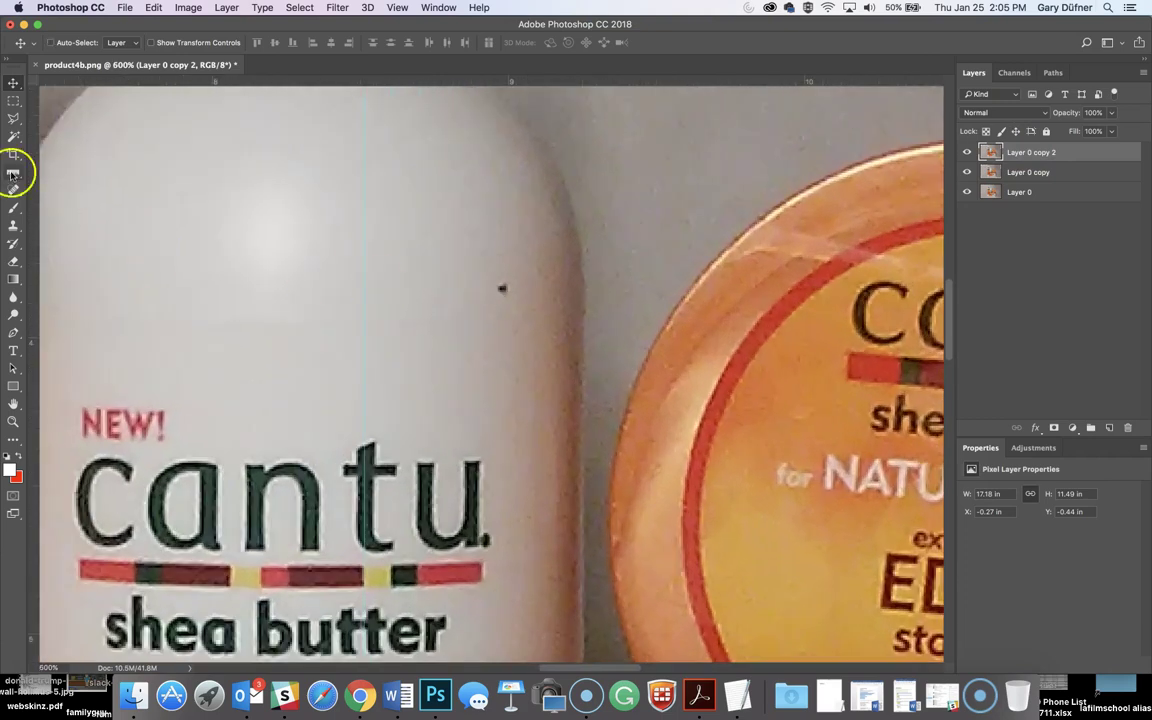
left_click_drag(13, 190, 67, 193)
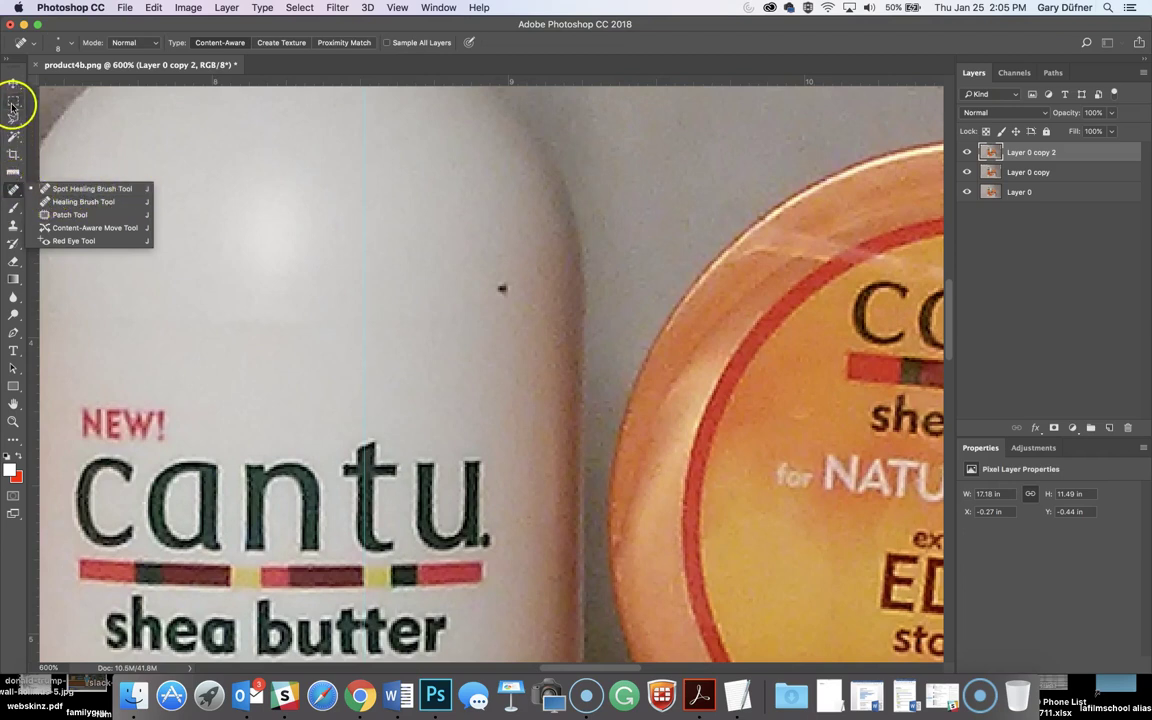
left_click(45, 188)
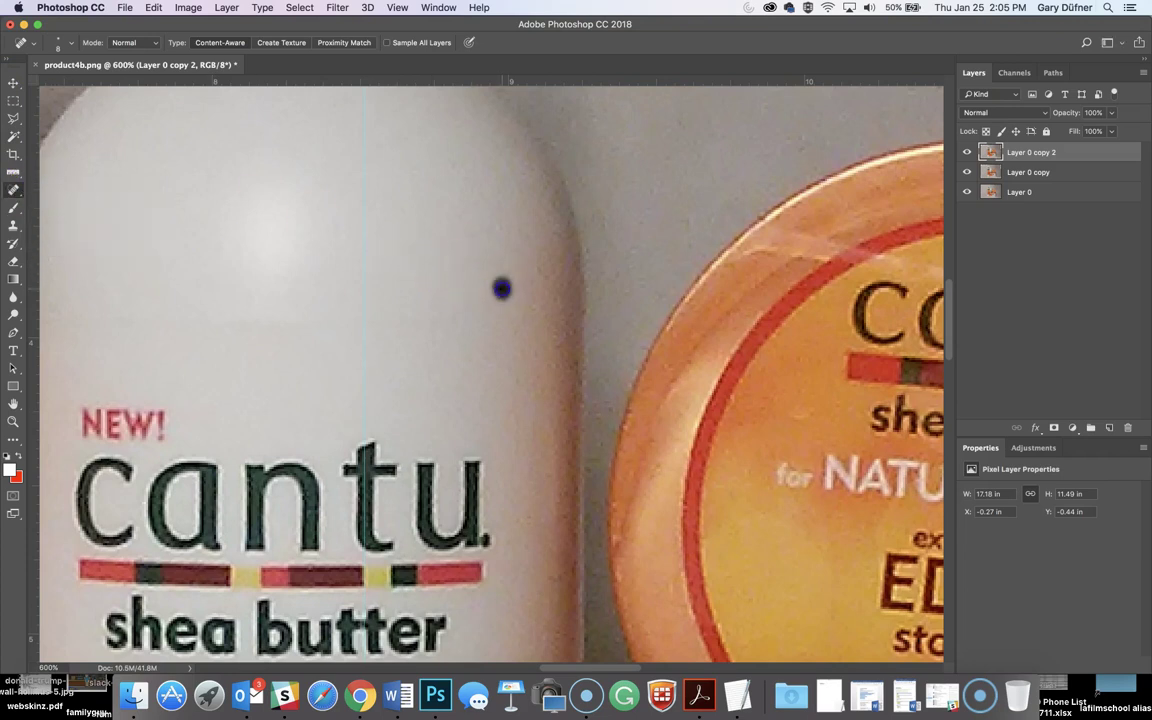
Remove the dark marks near the base of the tube's white cap with the Spot Healing Brush.
left_click_drag(386, 463, 661, 111)
mouse_move(424, 458)
left_mouse_down()
mouse_move(388, 169)
mouse_move(321, 90)
left_mouse_up()
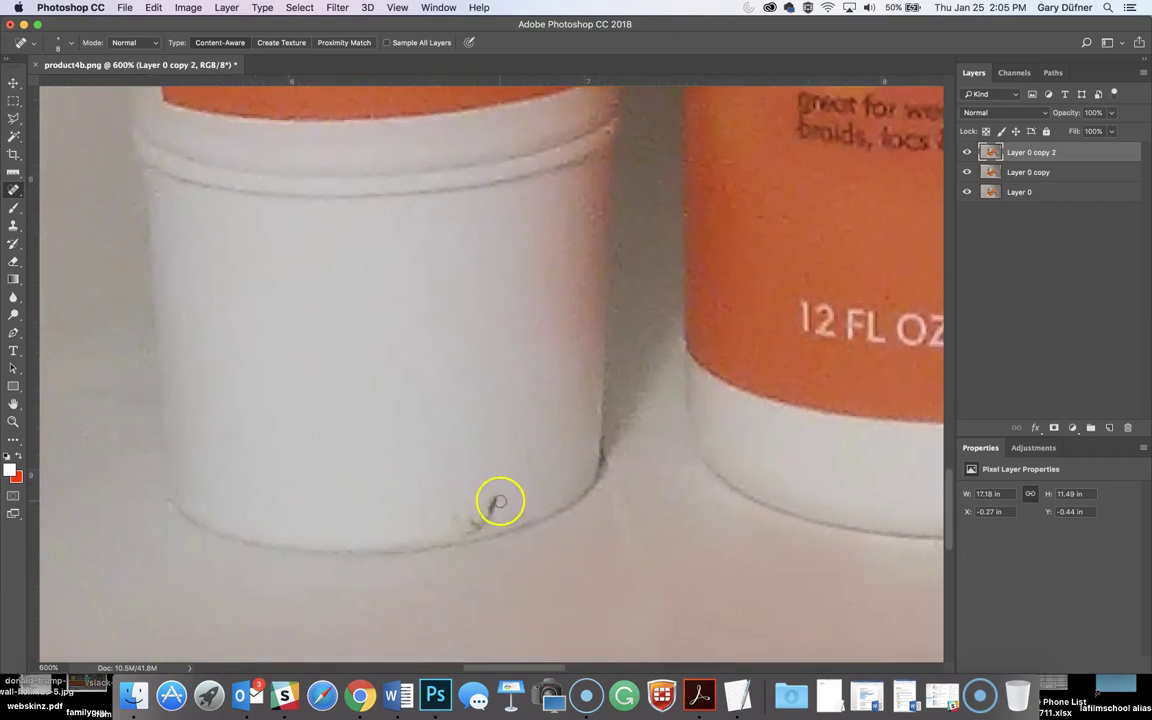
left_click_drag(481, 525, 482, 524)
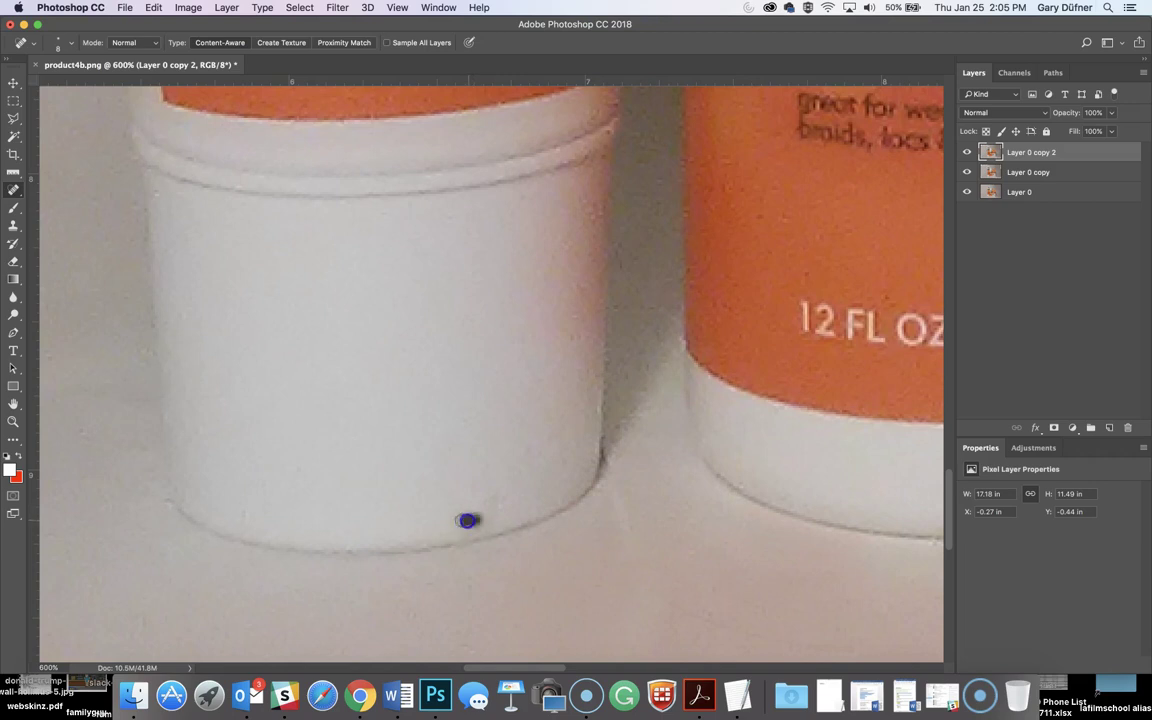
scroll(503, 480, "down", 3)
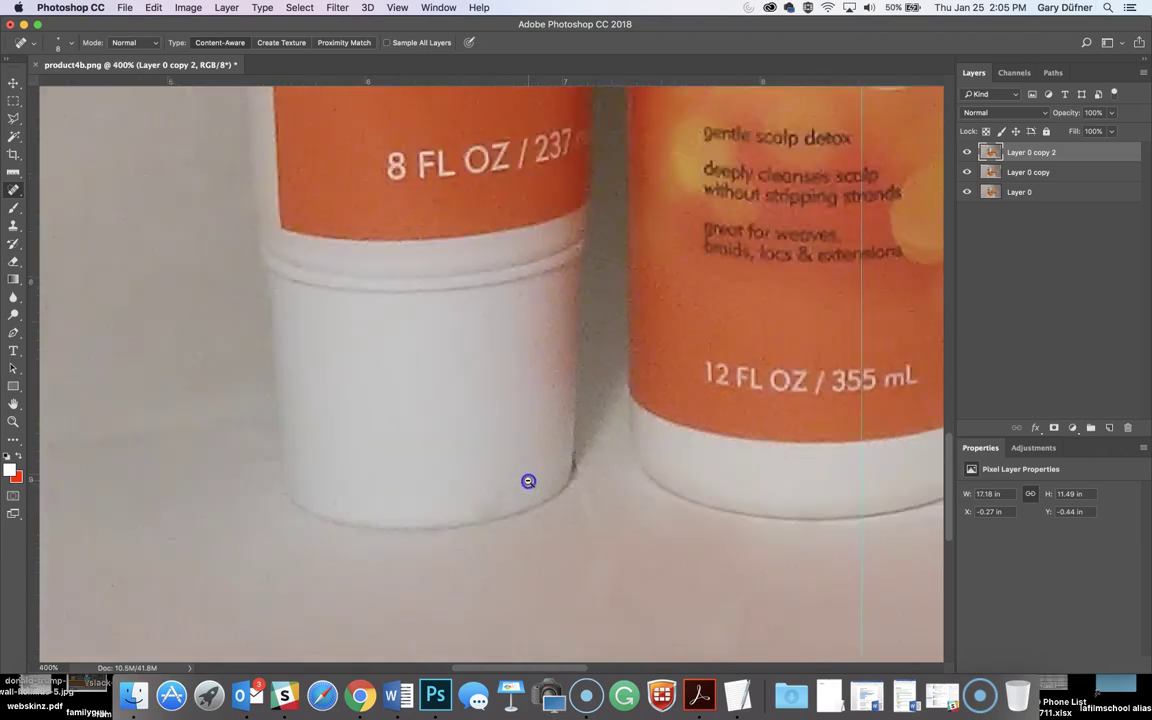
scroll(566, 480, "down", 5)
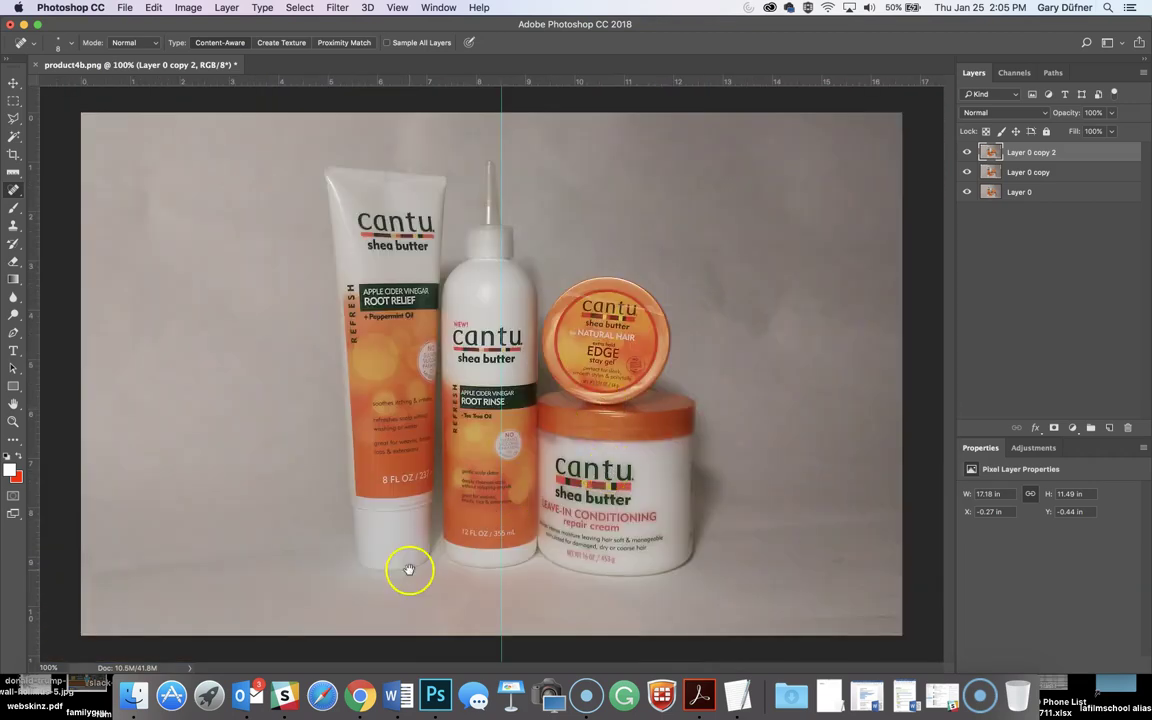
scroll(413, 572, "up", 4)
scroll(413, 572, "up", 4)
mouse_move(345, 523)
left_mouse_down()
mouse_move(406, 507)
mouse_move(352, 532)
mouse_move(405, 520)
mouse_move(362, 535)
mouse_move(393, 535)
mouse_move(360, 540)
left_mouse_up()
left_click_drag(495, 498, 535, 504)
scroll(542, 497, "down", 1)
scroll(542, 497, "down", 8)
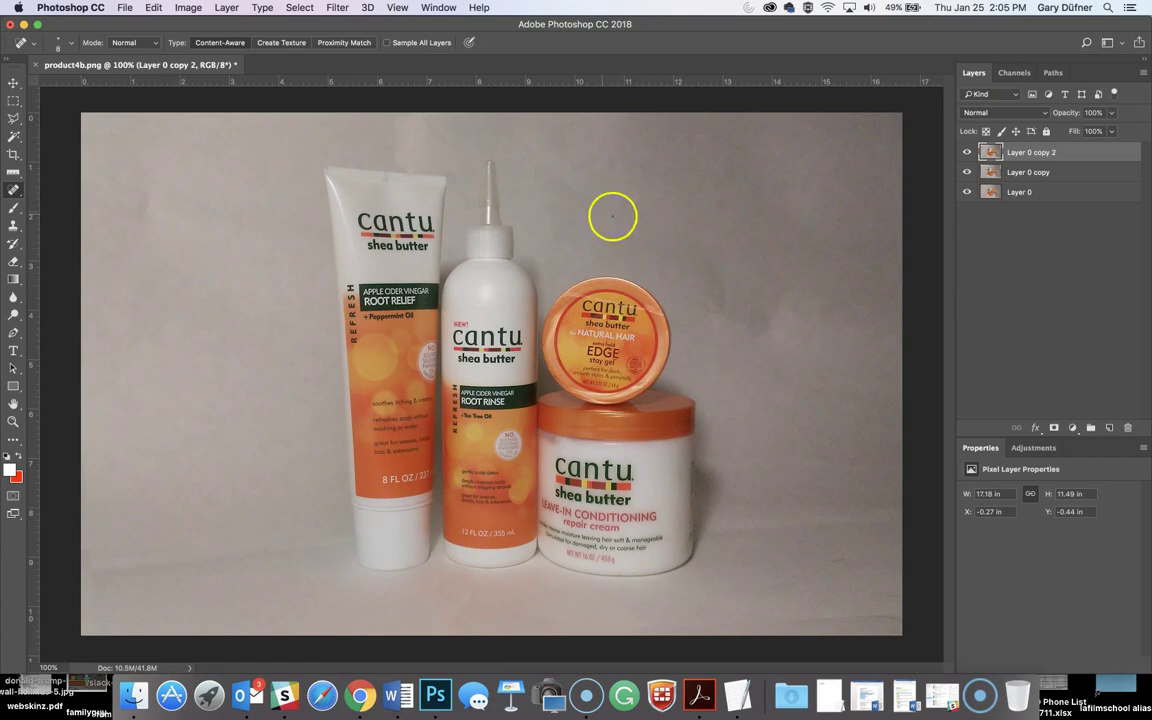
Add a Brightness/Contrast adjustment layer with brightness 50 and inspect the middle bottle's whites up close.
left_click(1072, 430)
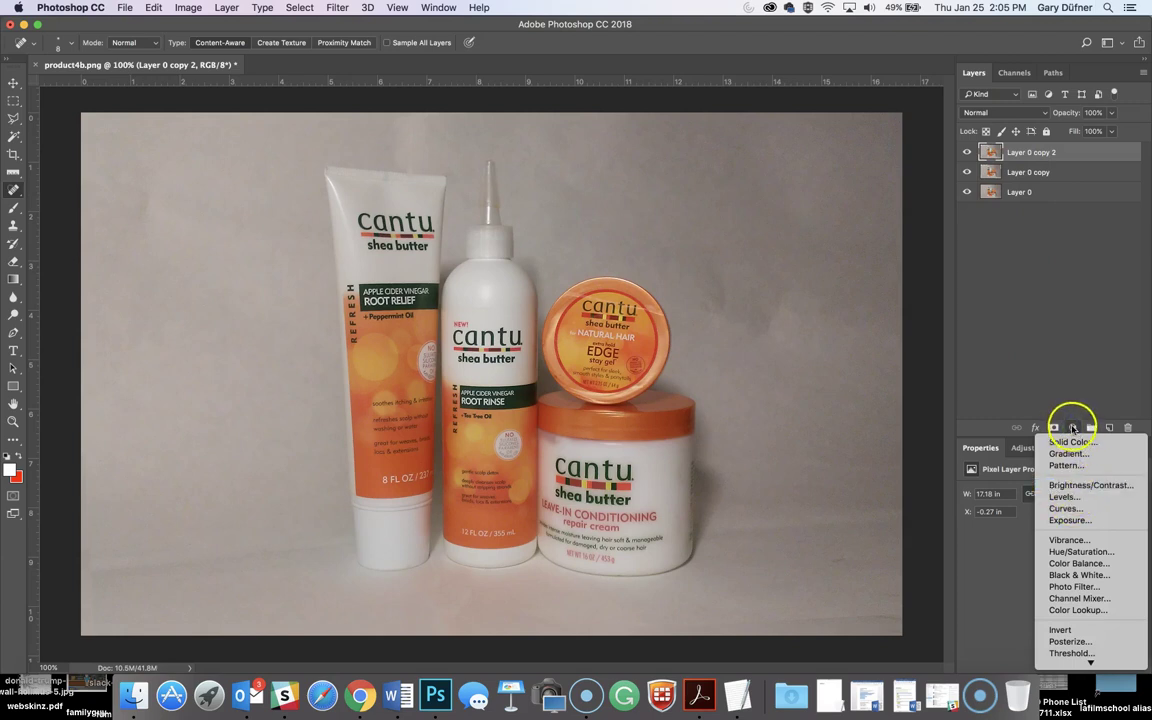
left_click(1070, 487)
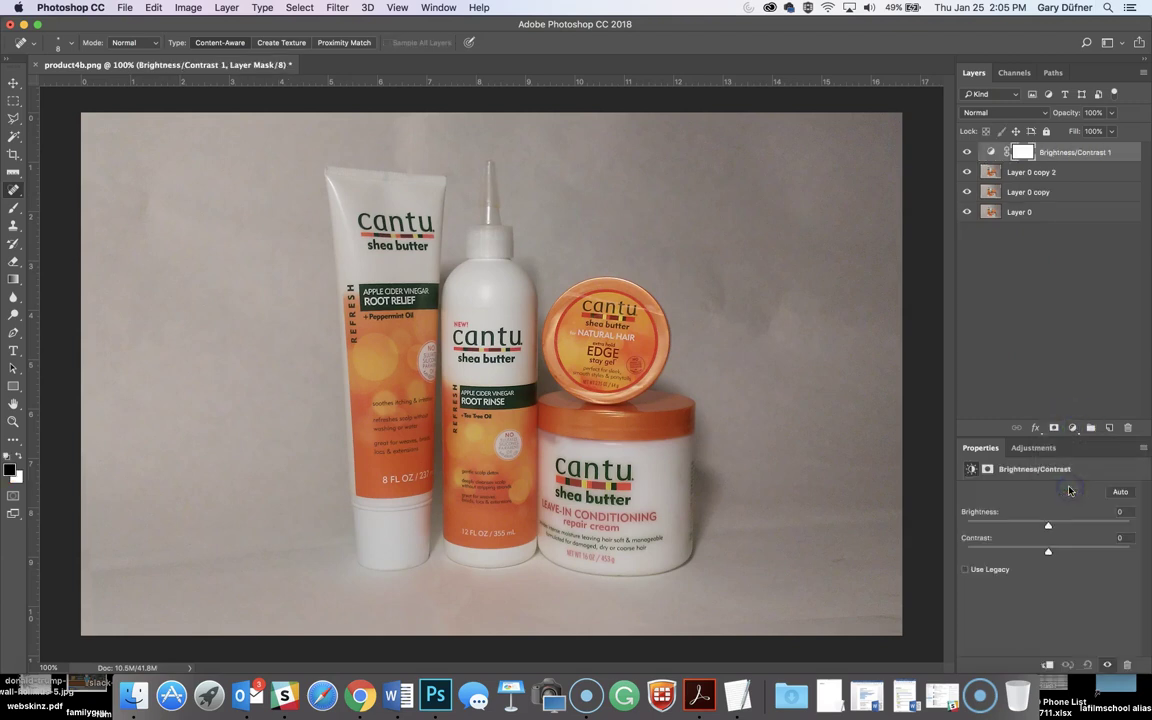
left_click_drag(1048, 526, 1127, 527)
left_click_drag(1043, 527, 1071, 529)
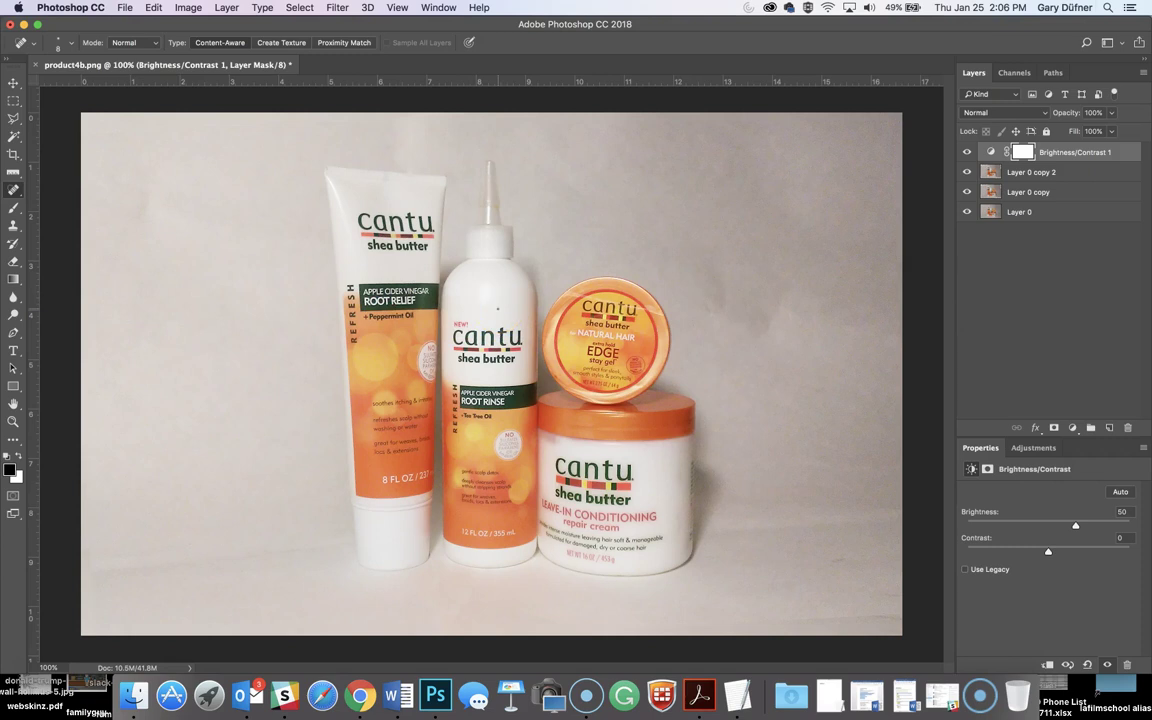
left_click(493, 312)
left_click(493, 311)
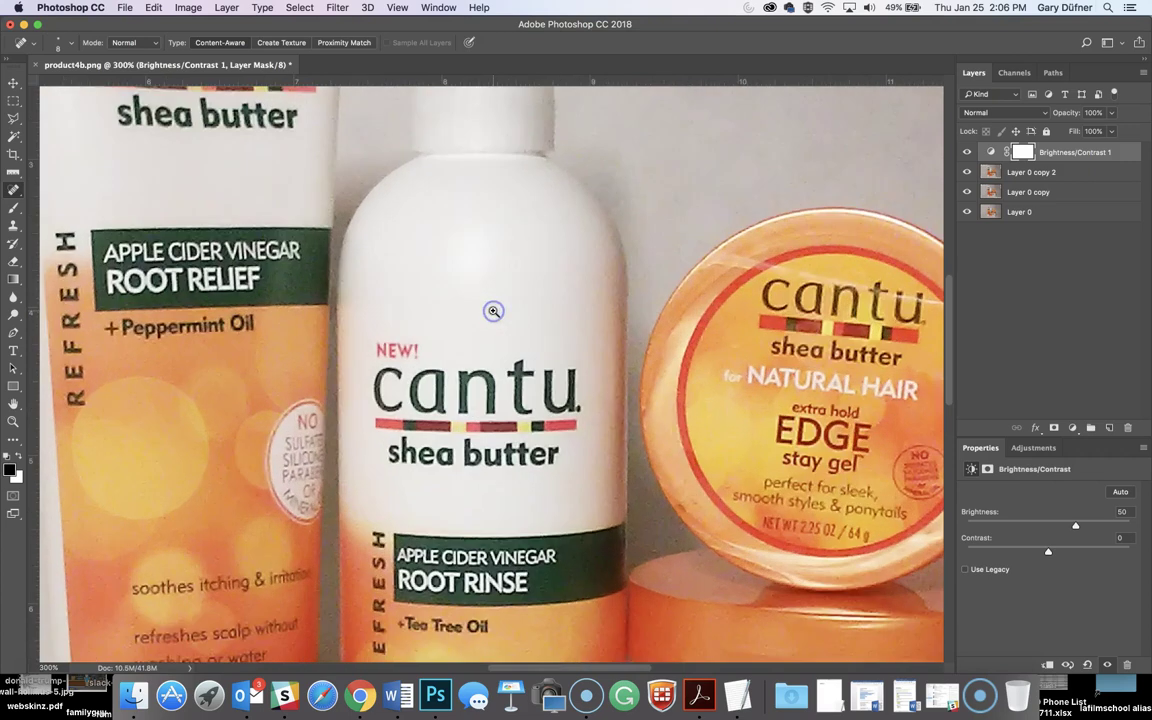
left_click(493, 311)
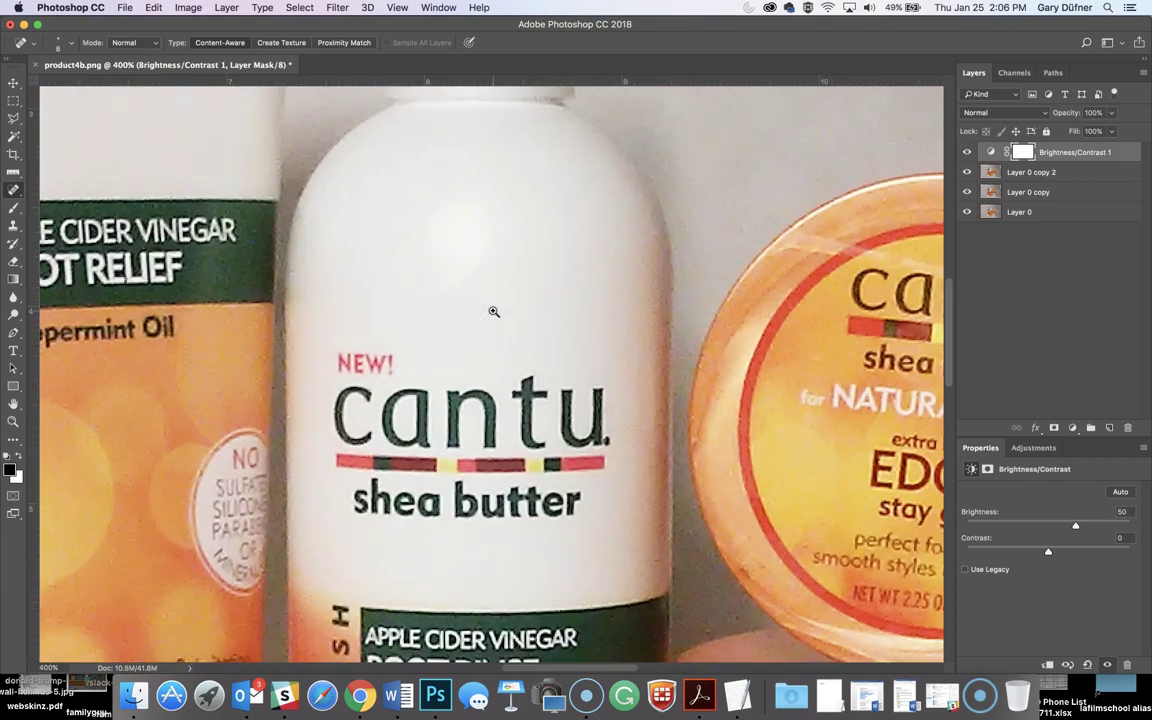
left_click(475, 313, "alt")
left_click(475, 313, "alt")
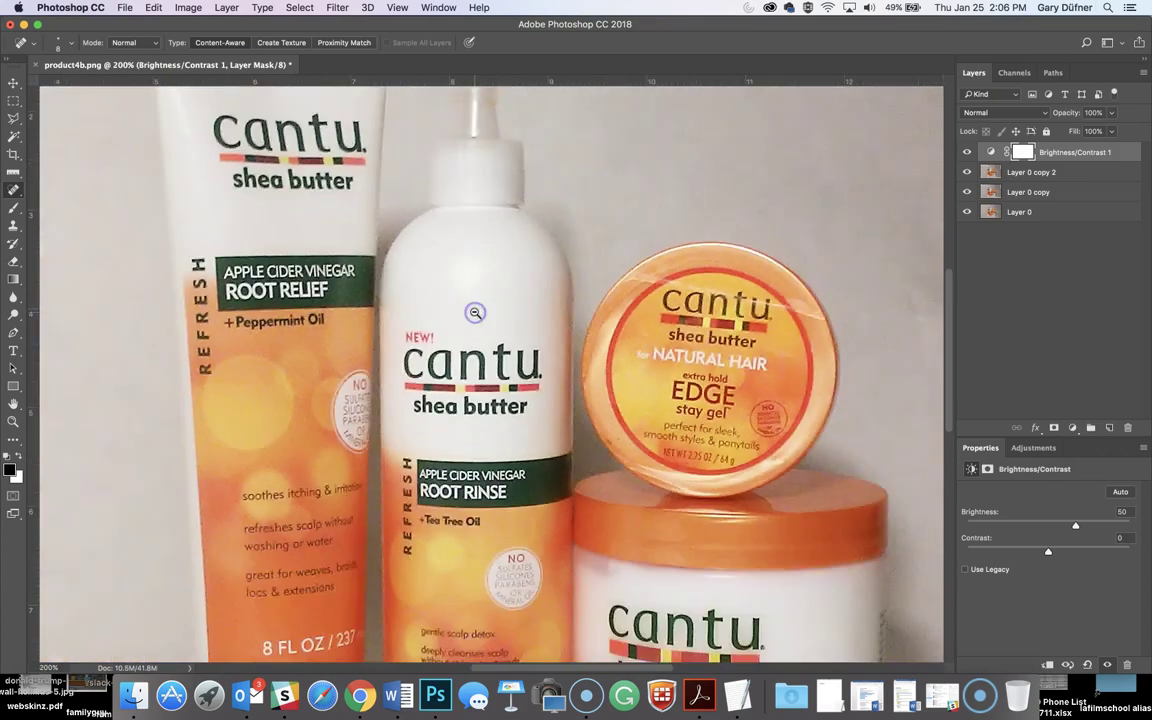
left_click(475, 313, "alt")
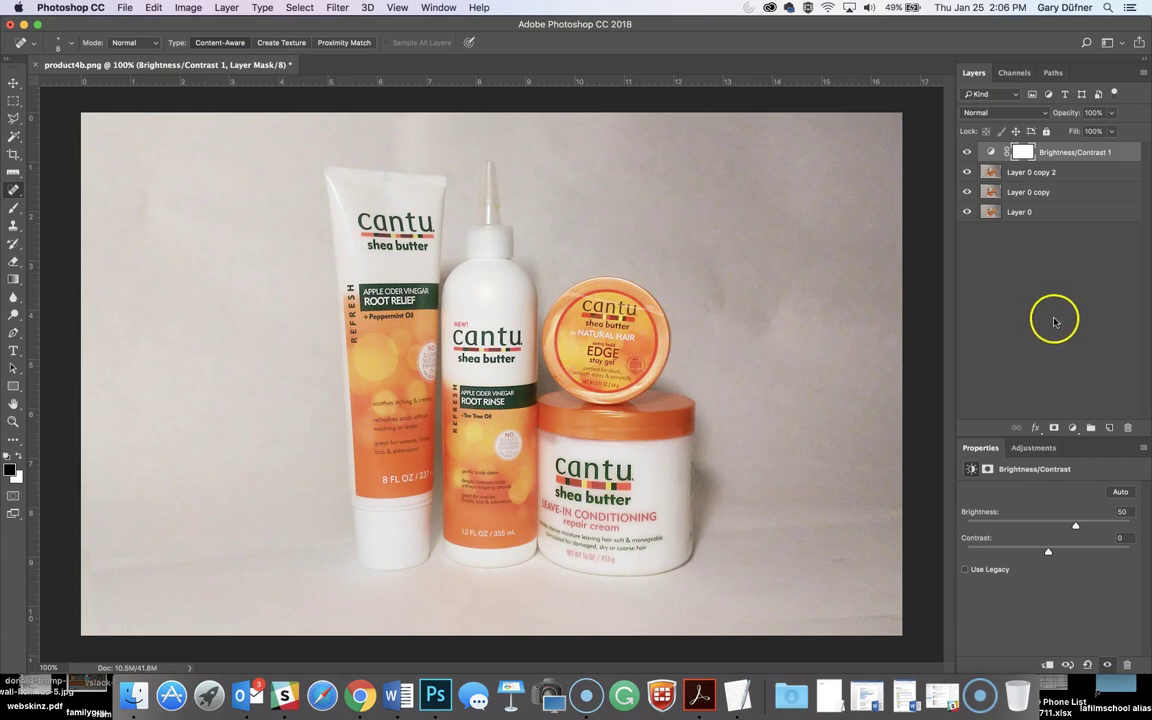
Add a Curves adjustment layer and shape the RGB curve into an S, raising the highlights and lowering the shadows.
left_click(1071, 427)
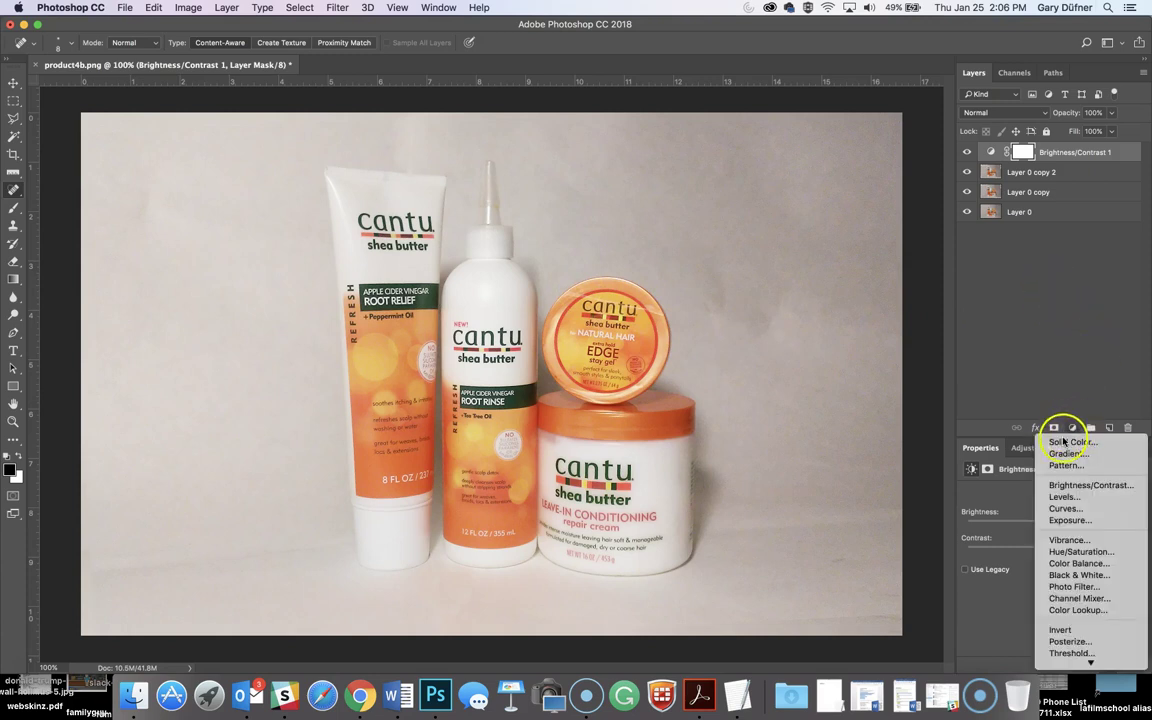
left_click(1067, 512)
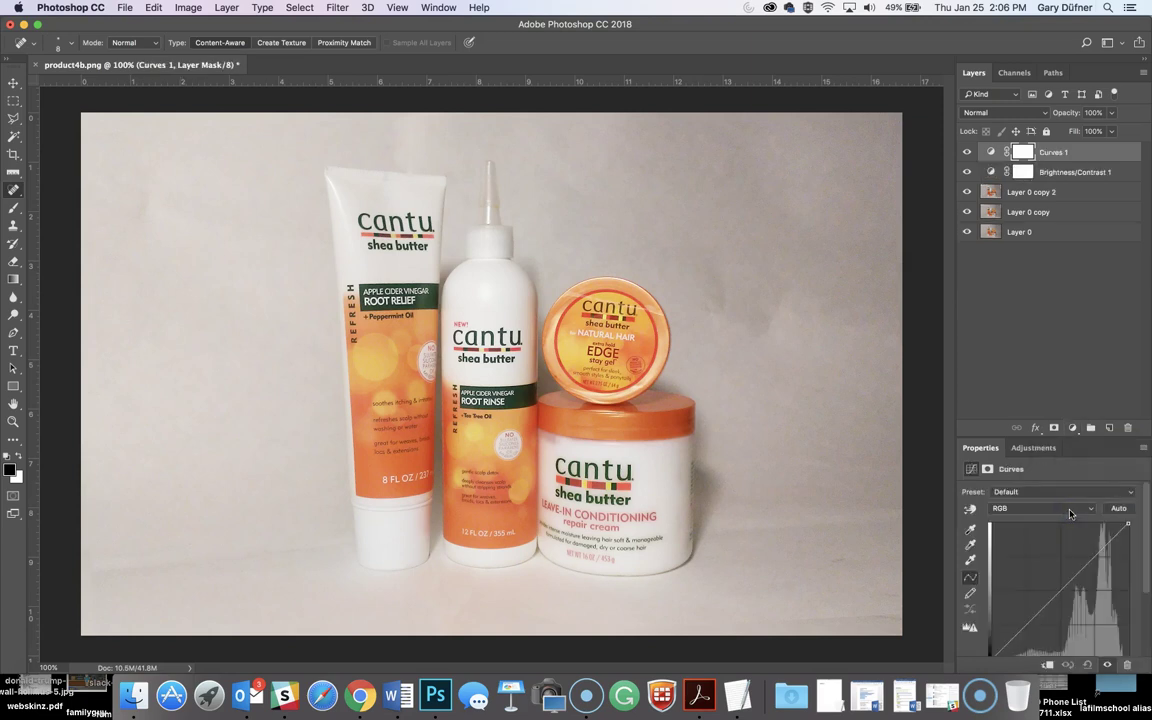
left_click_drag(1111, 586, 1095, 552)
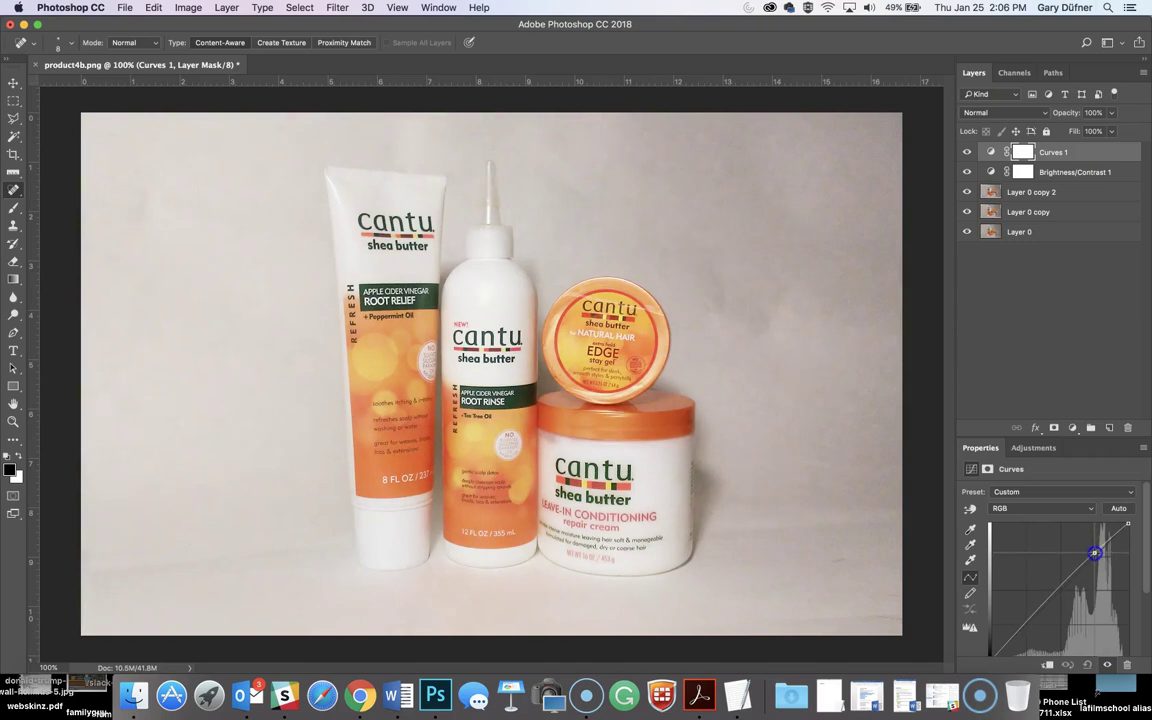
left_click(1031, 628)
left_click_drag(1031, 628, 1044, 634)
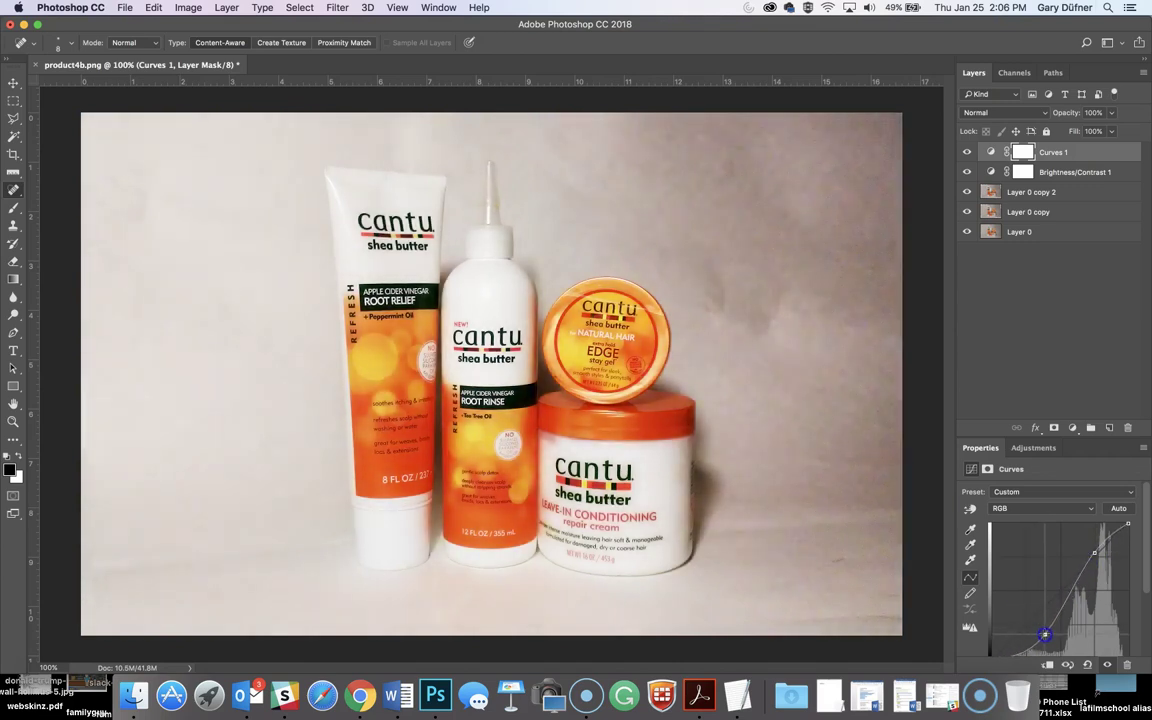
left_click_drag(1097, 553, 1091, 543)
left_click_drag(1040, 635, 1030, 633)
left_click_drag(1090, 545, 1093, 544)
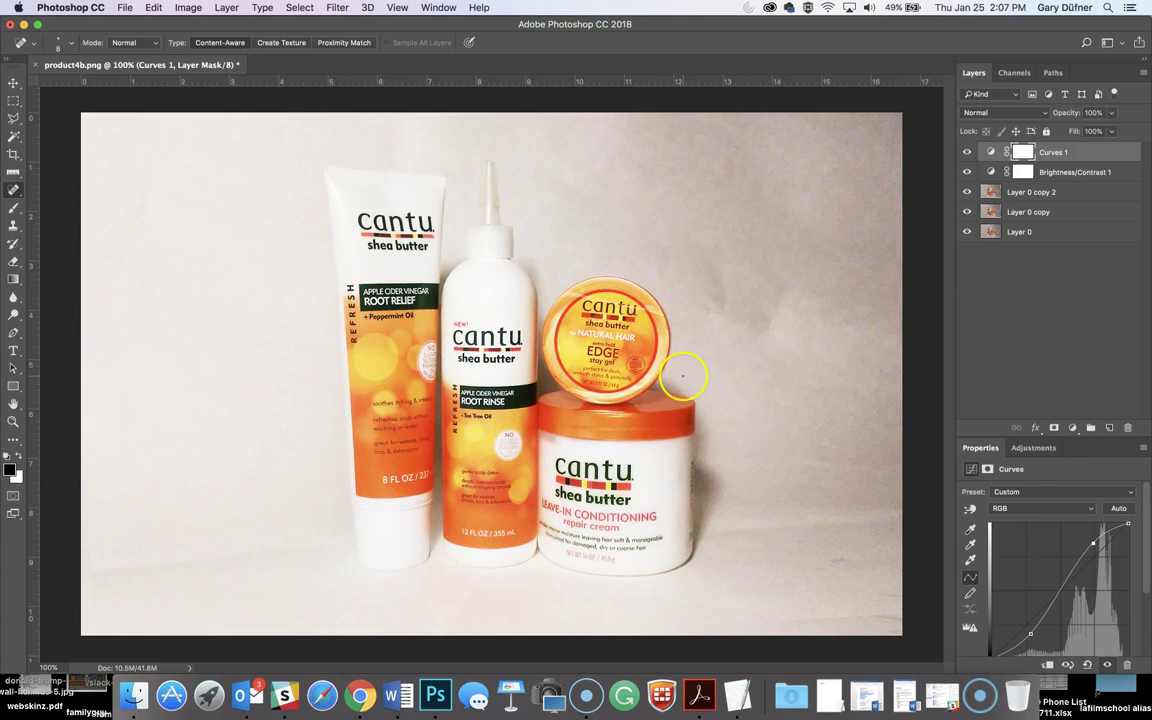
Hide the Curves adjustment, compare the photo with and without Brightness/Contrast, and select the Brightness/Contrast layer.
left_click(968, 152)
left_click(967, 172)
left_click(967, 172)
left_click(1050, 172)
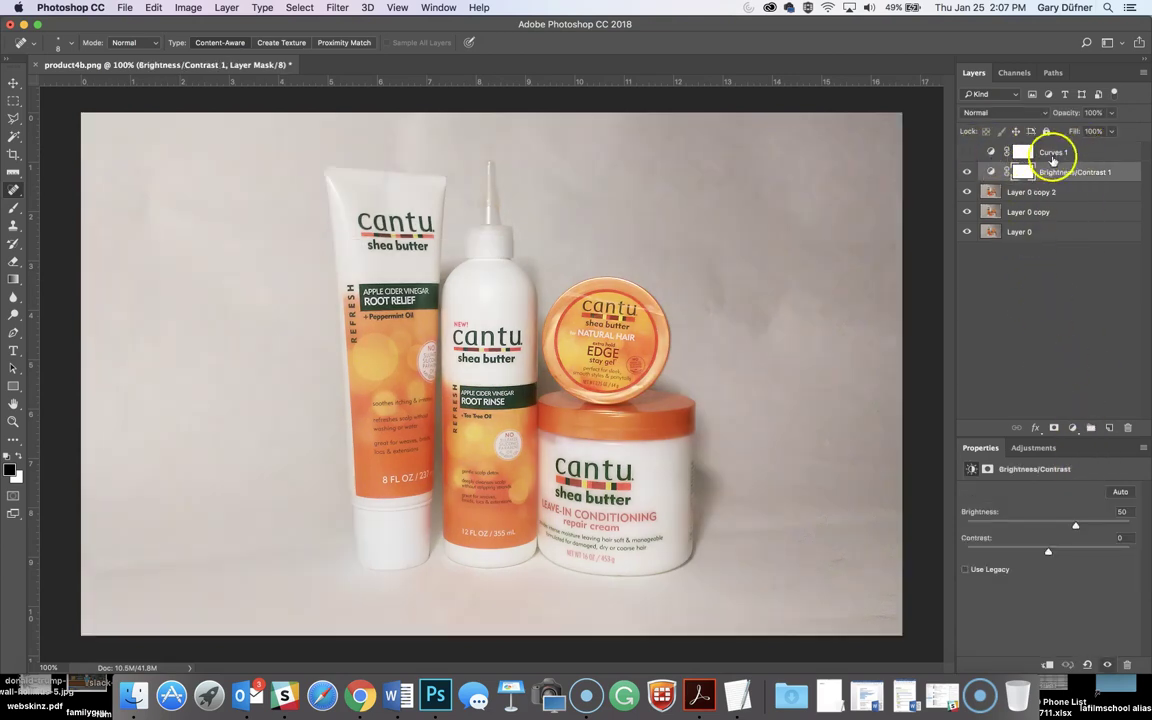
Add a second Brightness/Contrast adjustment layer above the first and set its brightness to 66.
left_click(1073, 429)
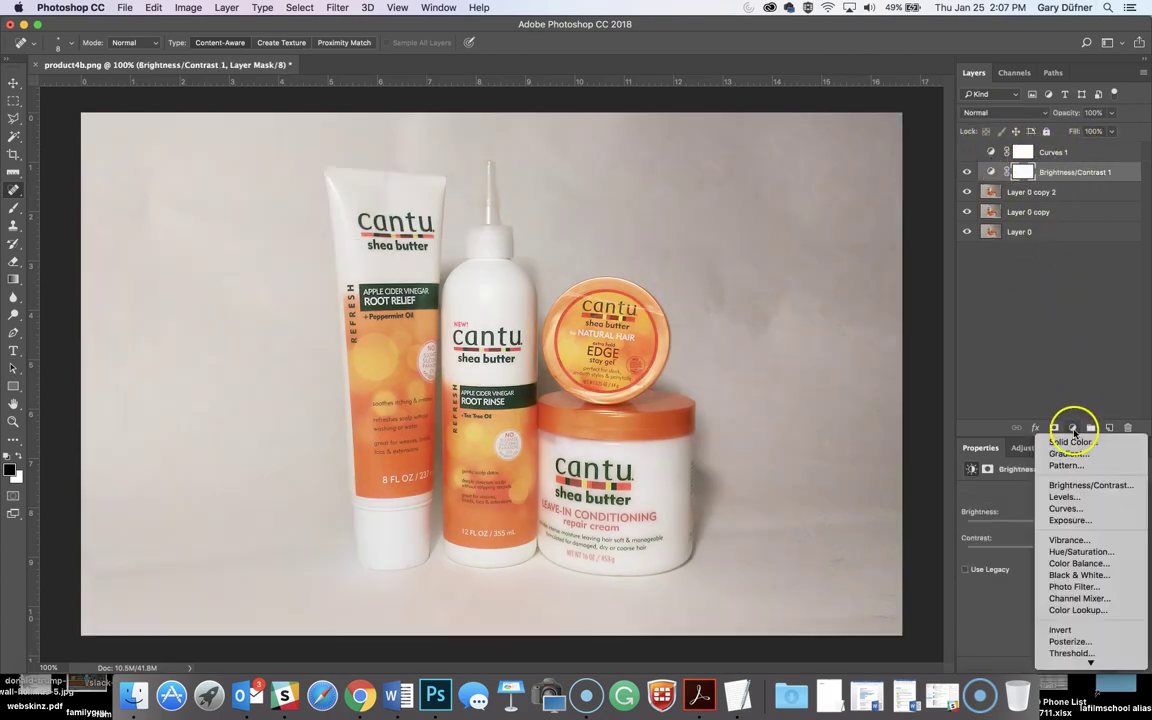
left_click(1078, 487)
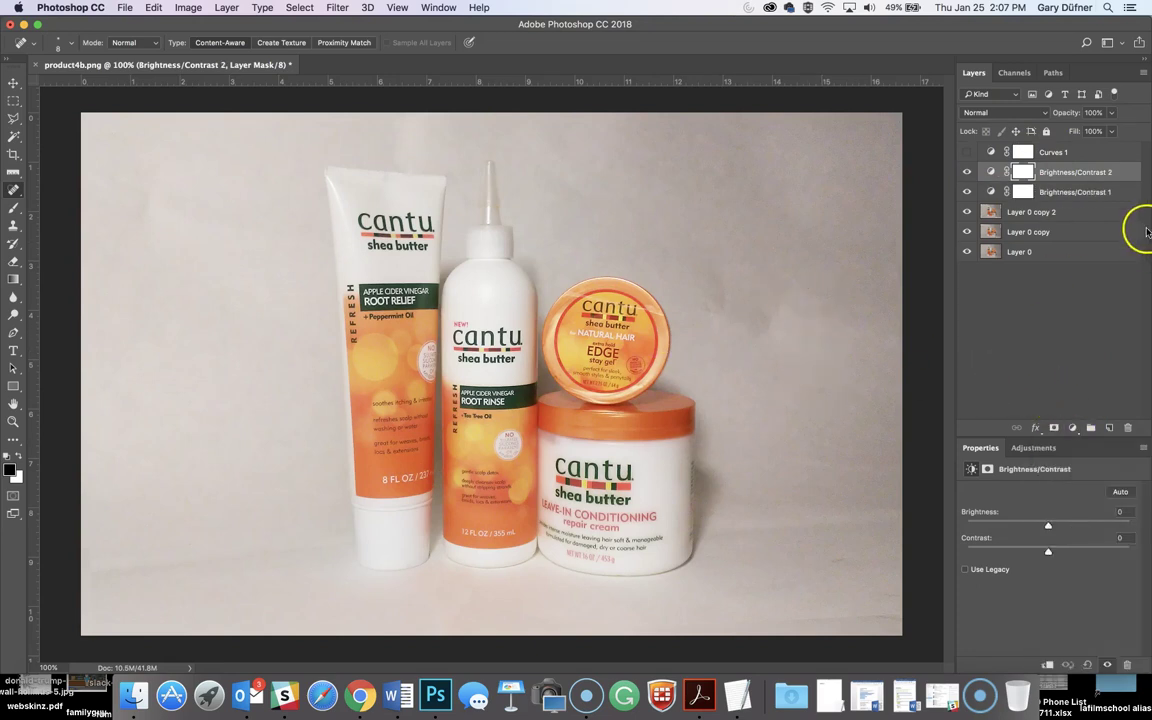
left_click_drag(1048, 530, 1091, 530)
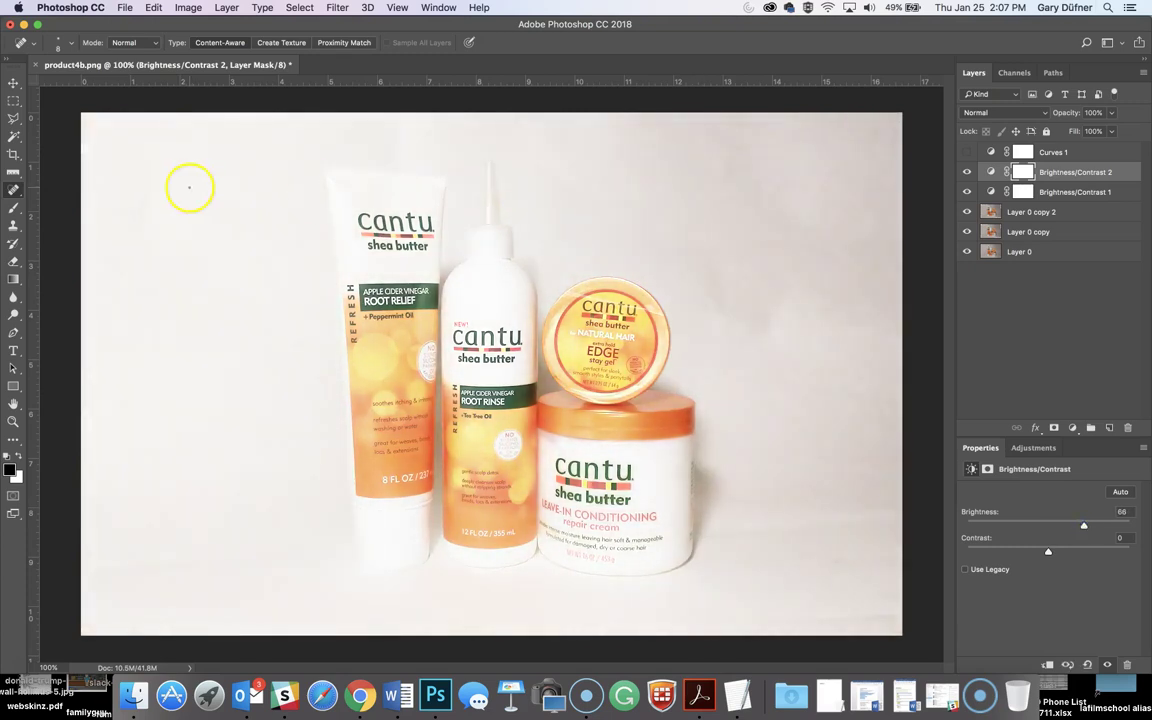
Choose the Brush tool with the Soft Round brush and enlarge it to 1000 px.
left_click(13, 207)
left_click(64, 207)
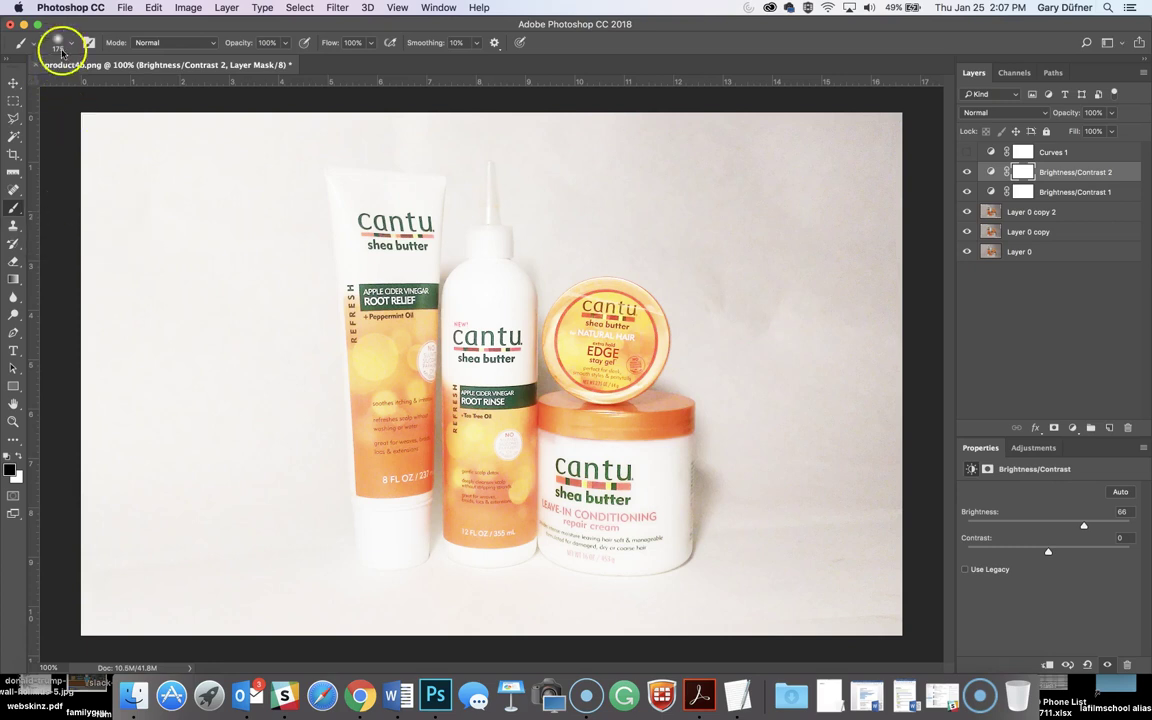
left_click(60, 43)
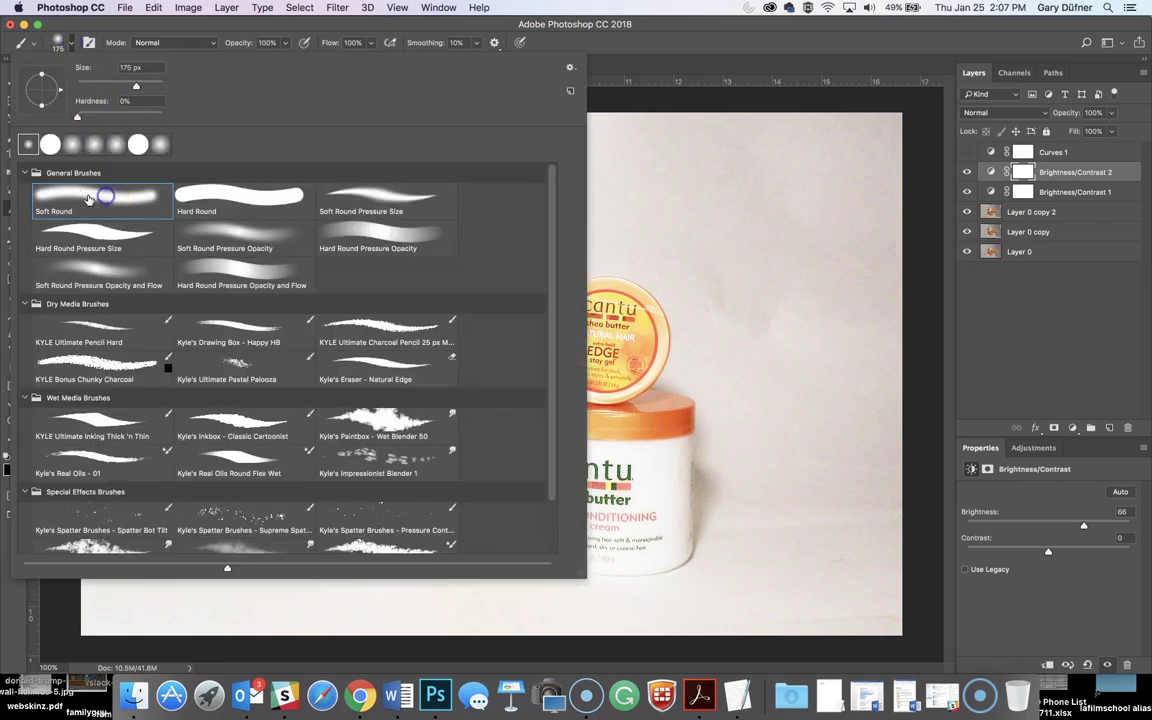
key("Return")
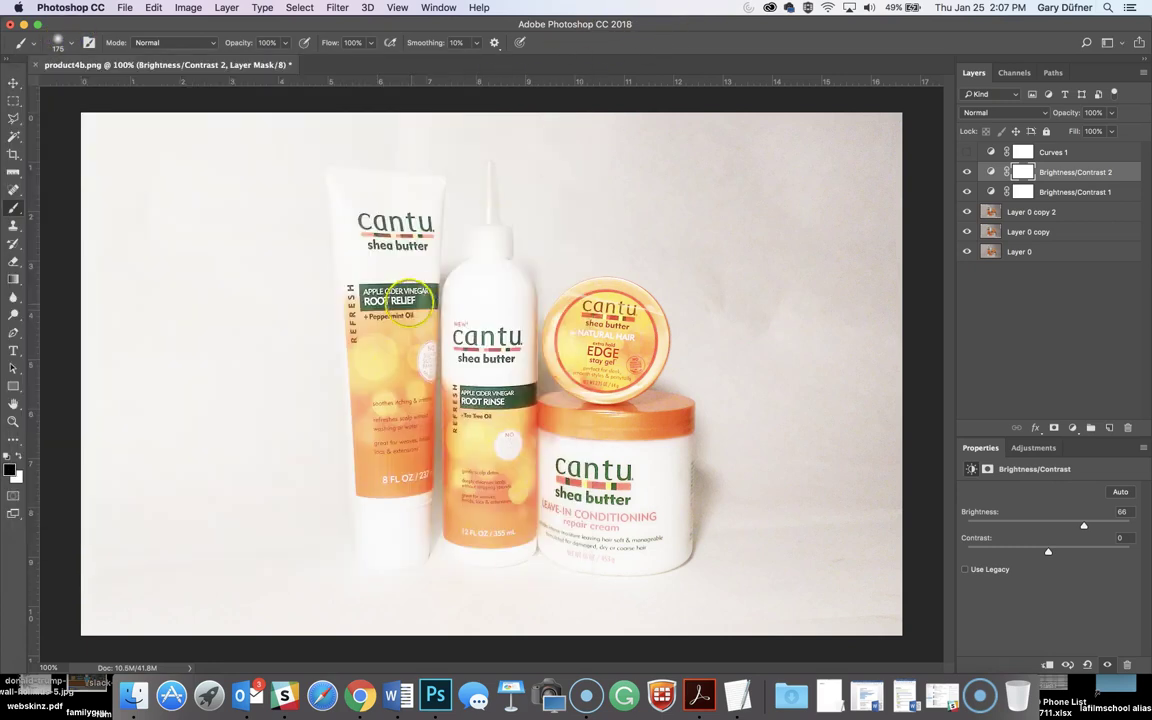
key("bracketright")
key("bracketright")
key("bracketright")
key("bracketright")
key("bracketright")
key("bracketright")
key("bracketright")
key("bracketright")
key("bracketright")
key("bracketright")
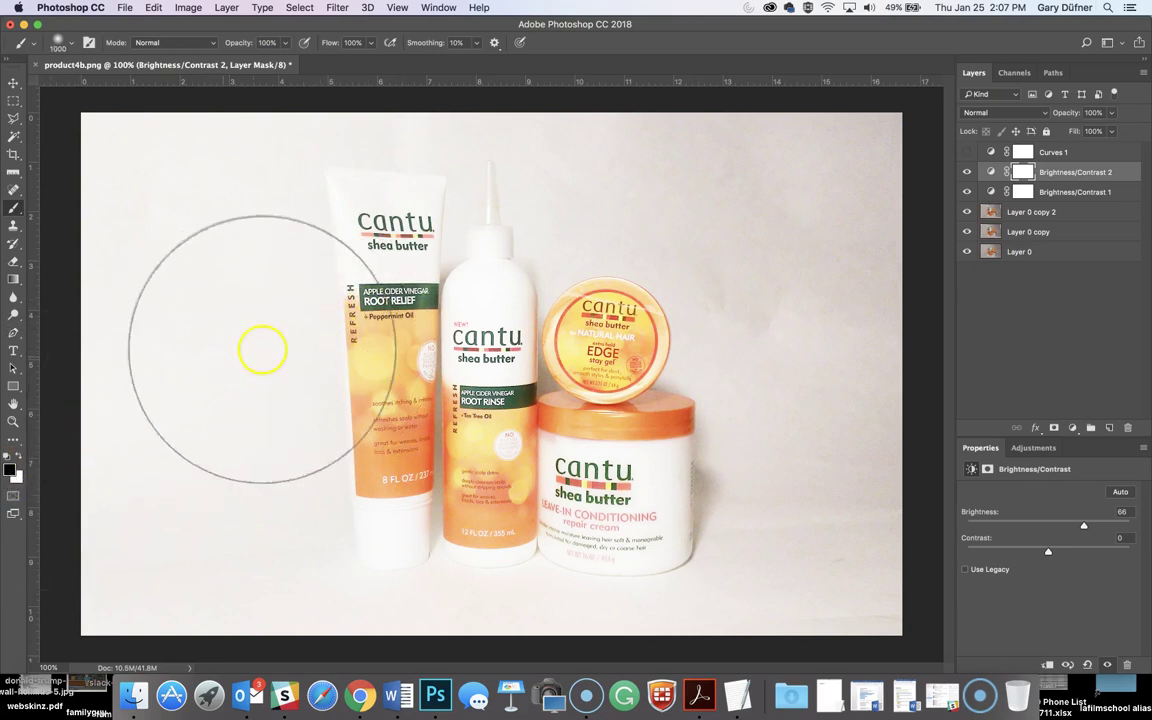
Paint black on the Brightness/Contrast 2 mask over the products and left background, keeping the right background brightened, and compare with the layer hidden.
left_click(1021, 172)
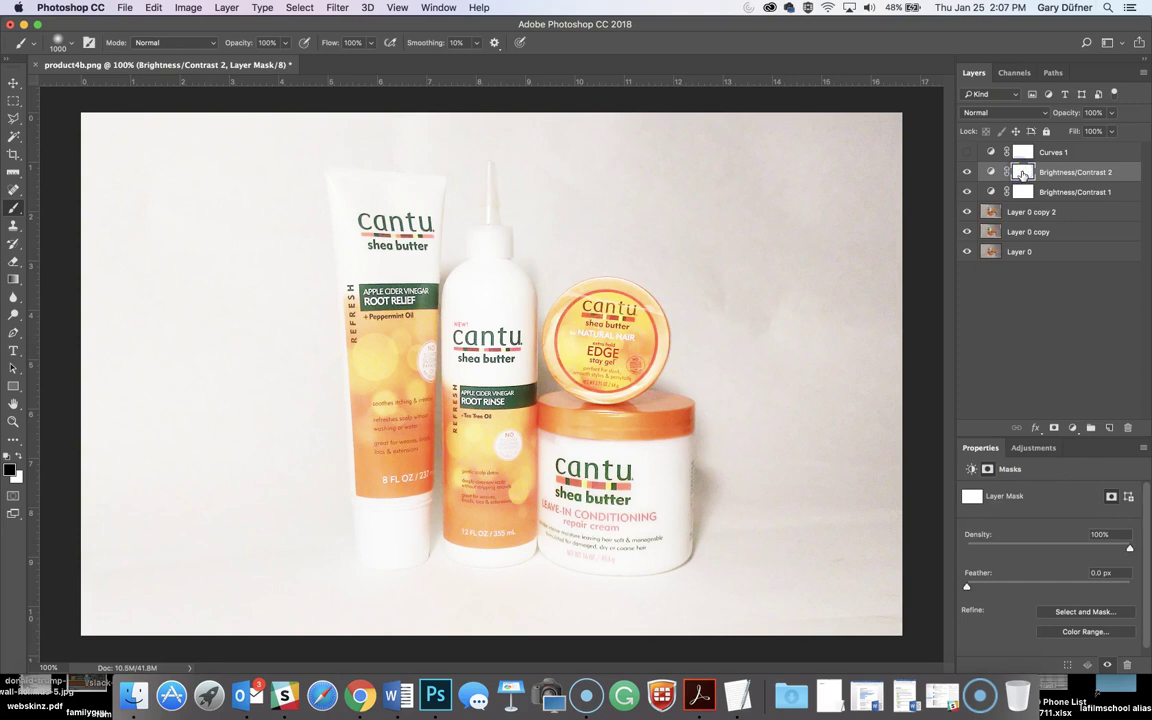
mouse_move(345, 212)
left_mouse_down()
mouse_move(190, 208)
mouse_move(162, 180)
mouse_move(237, 609)
left_mouse_up()
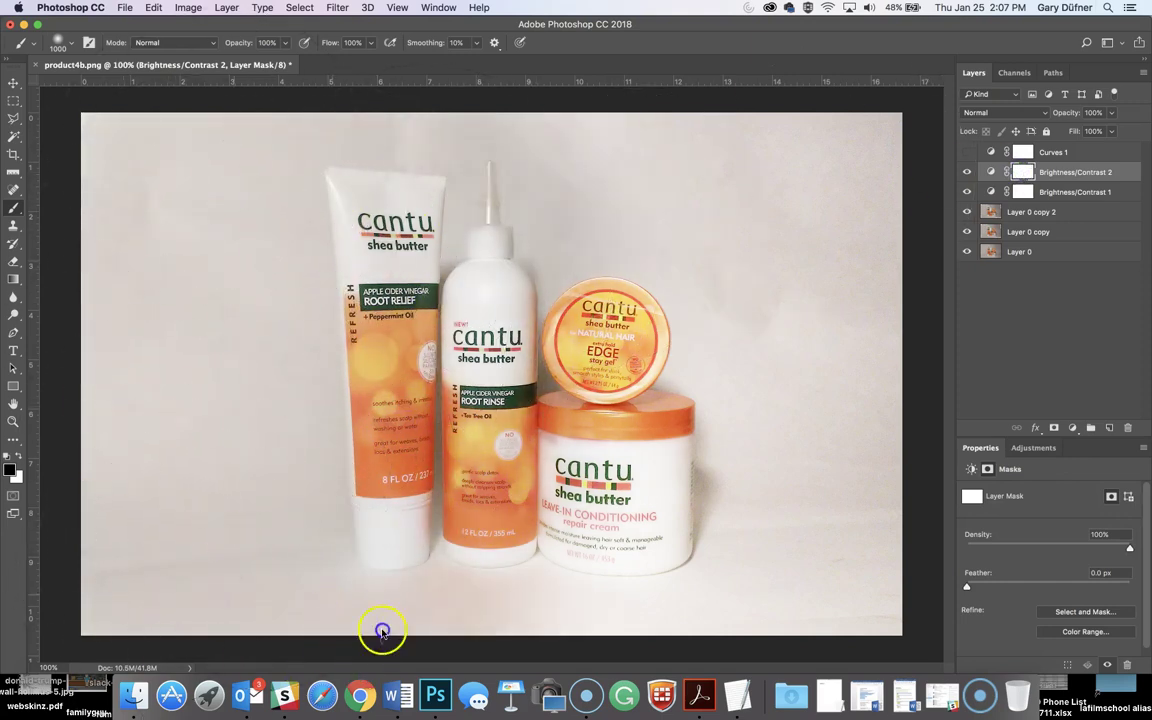
key("super+i")
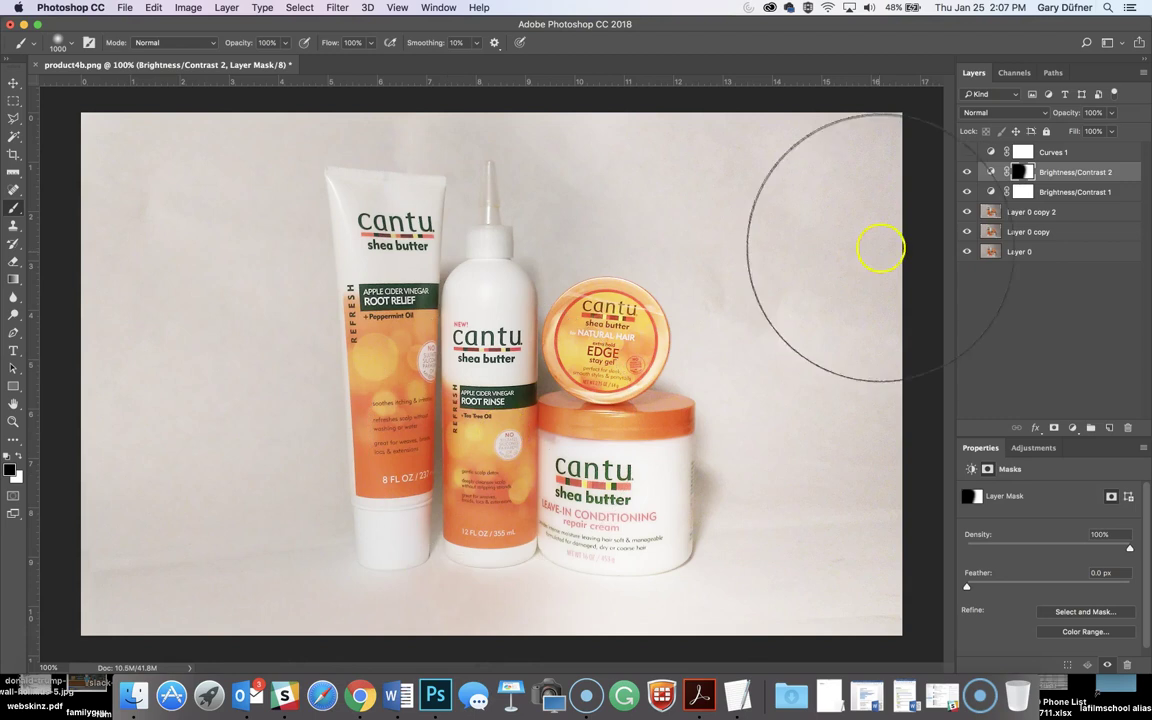
left_click(967, 173)
left_click(967, 173)
left_click(967, 173)
left_click(967, 173)
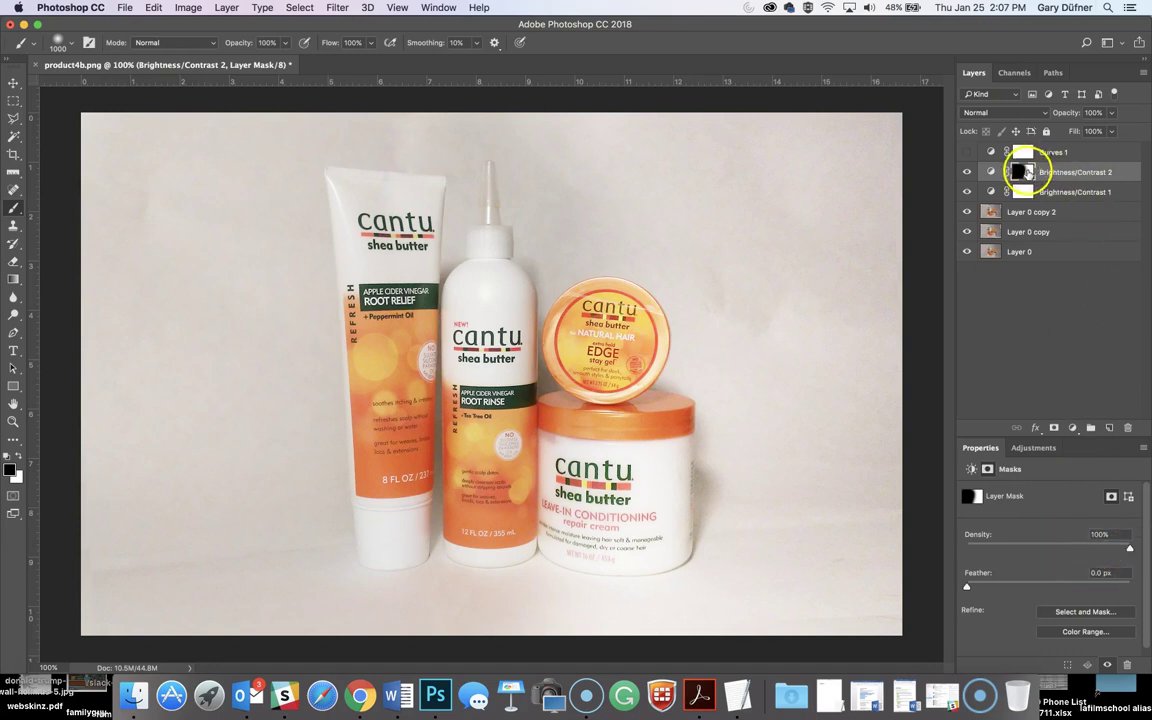
Set the Brightness/Contrast 2 brightness to 42, and compare its effect with Brightness/Contrast 1 hidden.
left_click(991, 174)
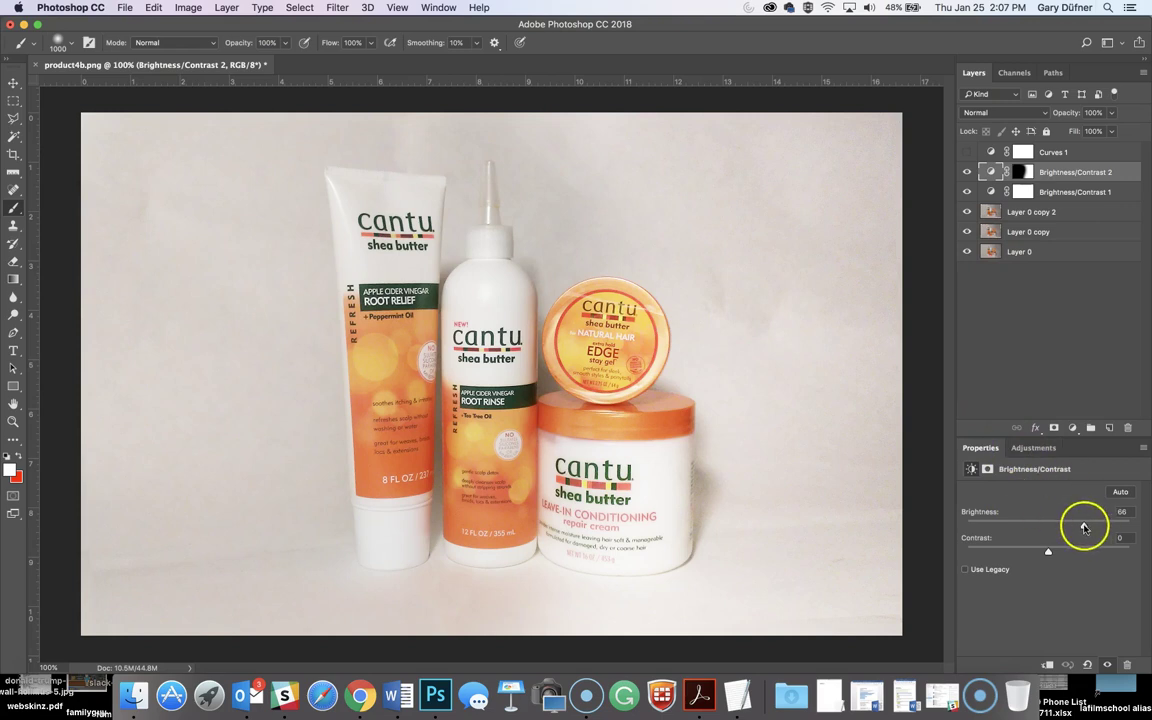
left_click_drag(1083, 527, 1072, 527)
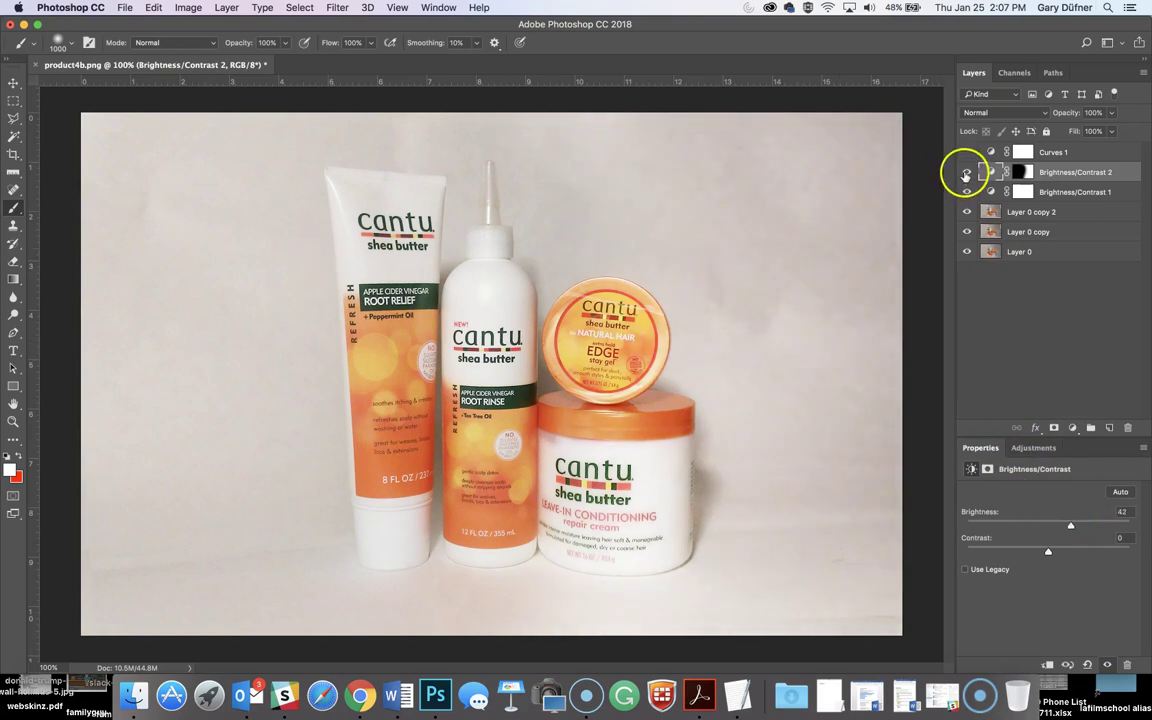
left_click(966, 191)
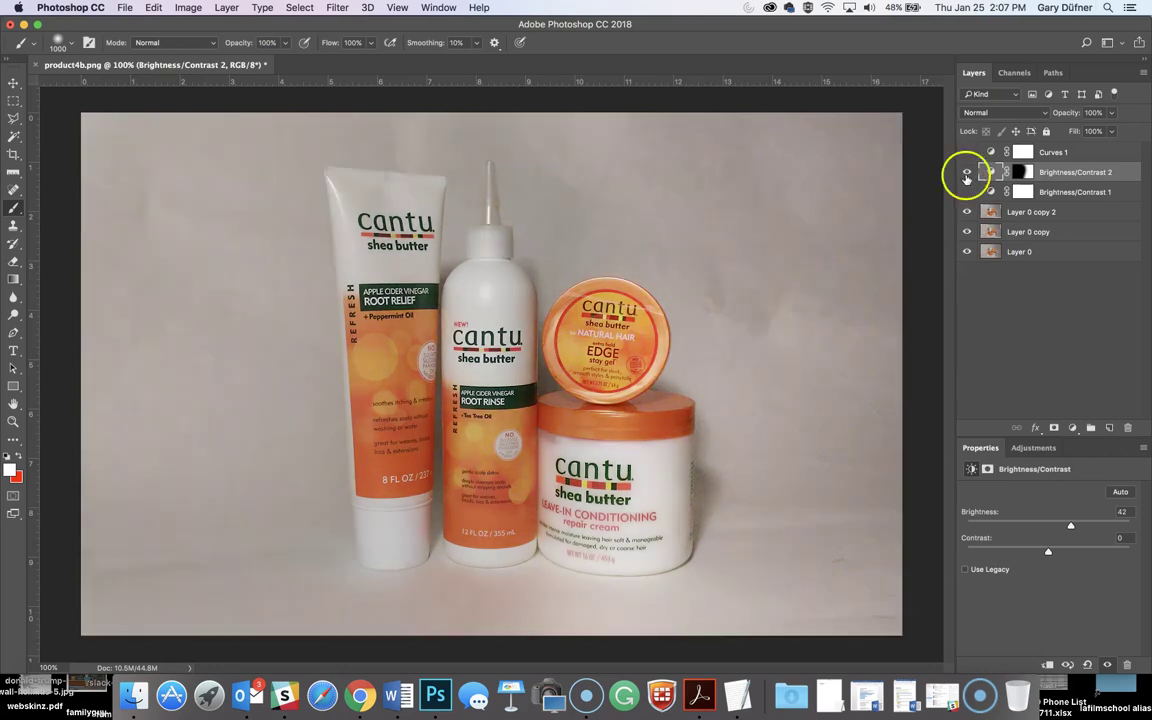
left_click(966, 172)
left_click(966, 172)
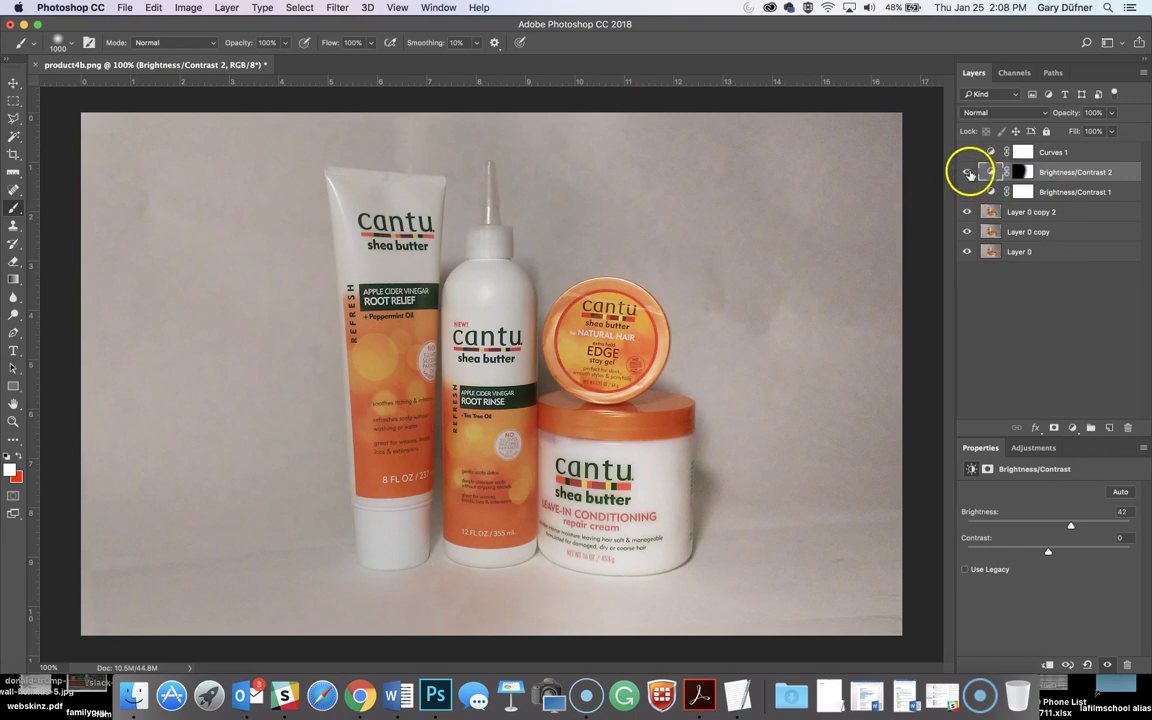
Move the Brightness/Contrast 2 layer below Brightness/Contrast 1 and compare the photo with and without it.
left_click_drag(1020, 174, 995, 190)
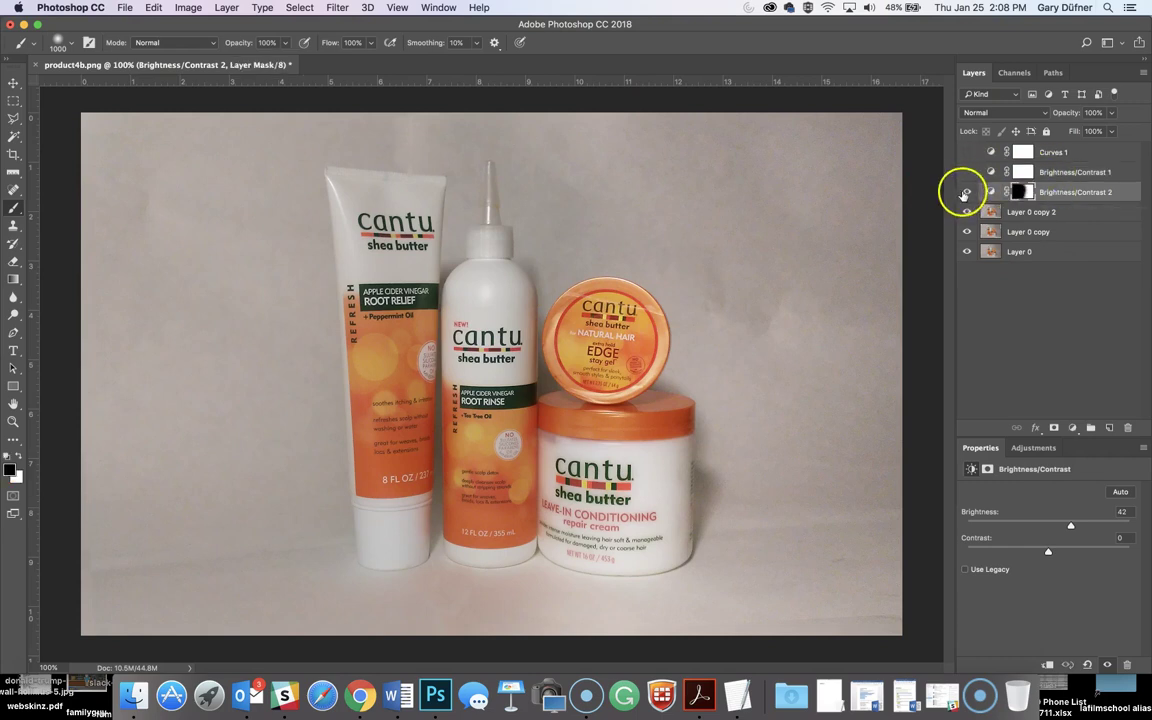
left_click(965, 193)
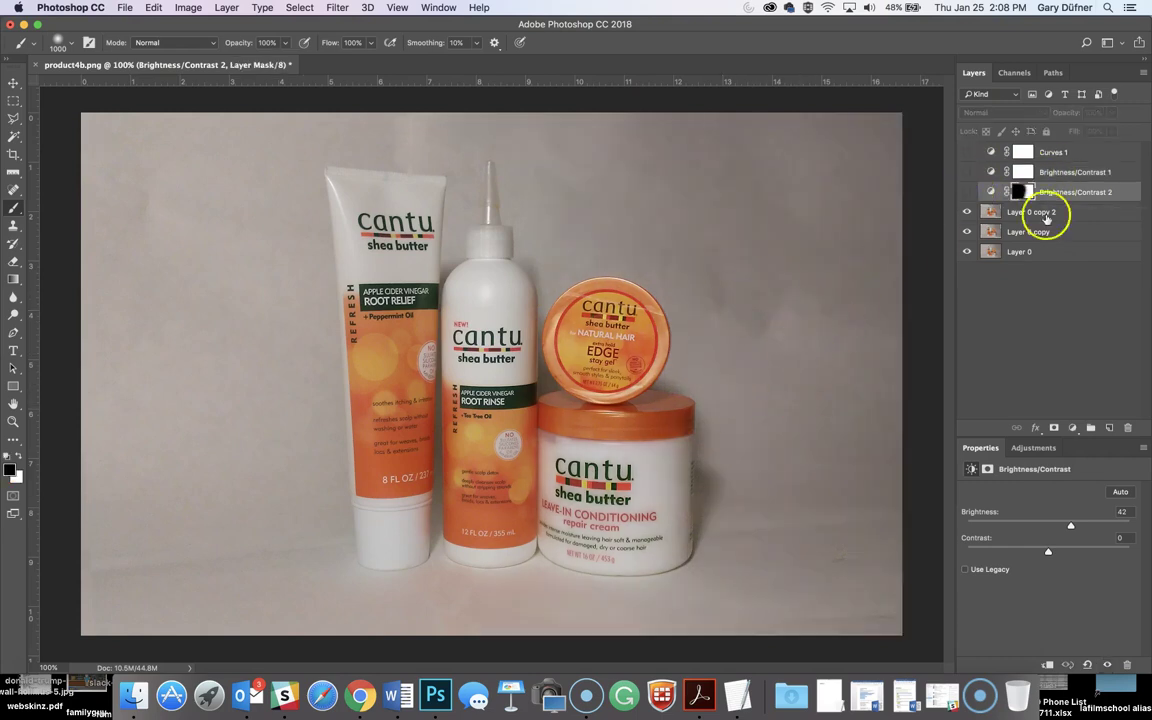
left_click(966, 191)
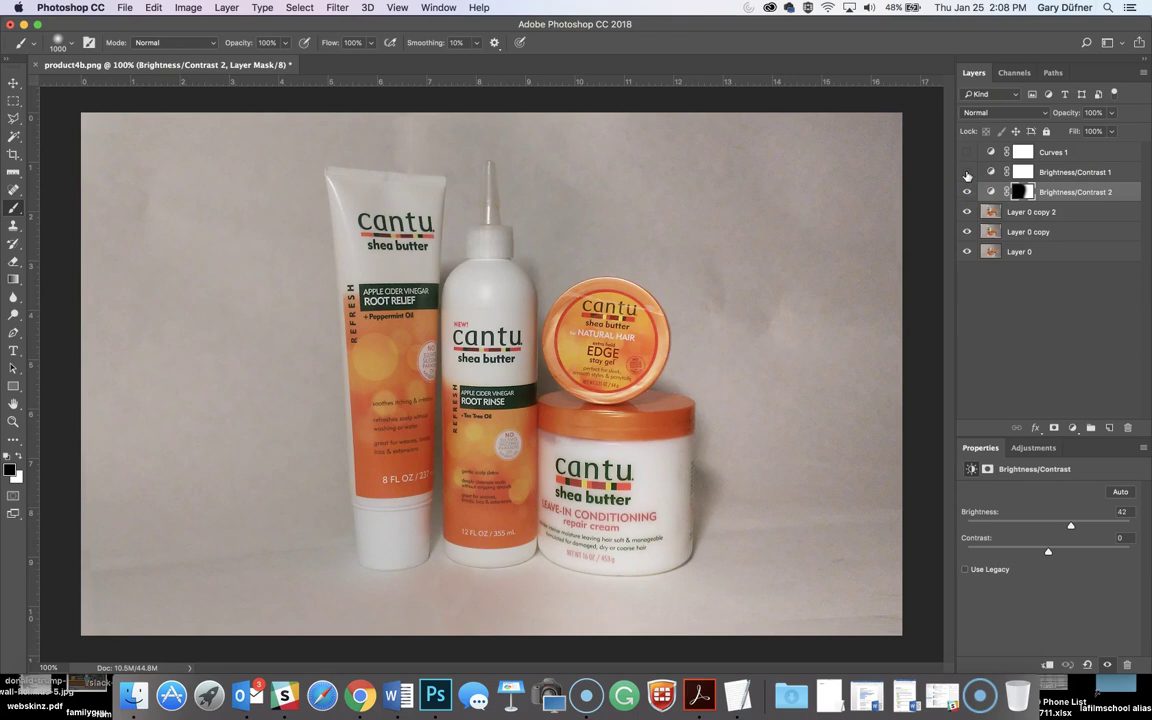
Show the Brightness/Contrast 1 layer again and set its brightness to 44.
left_click(966, 172)
left_click(986, 168)
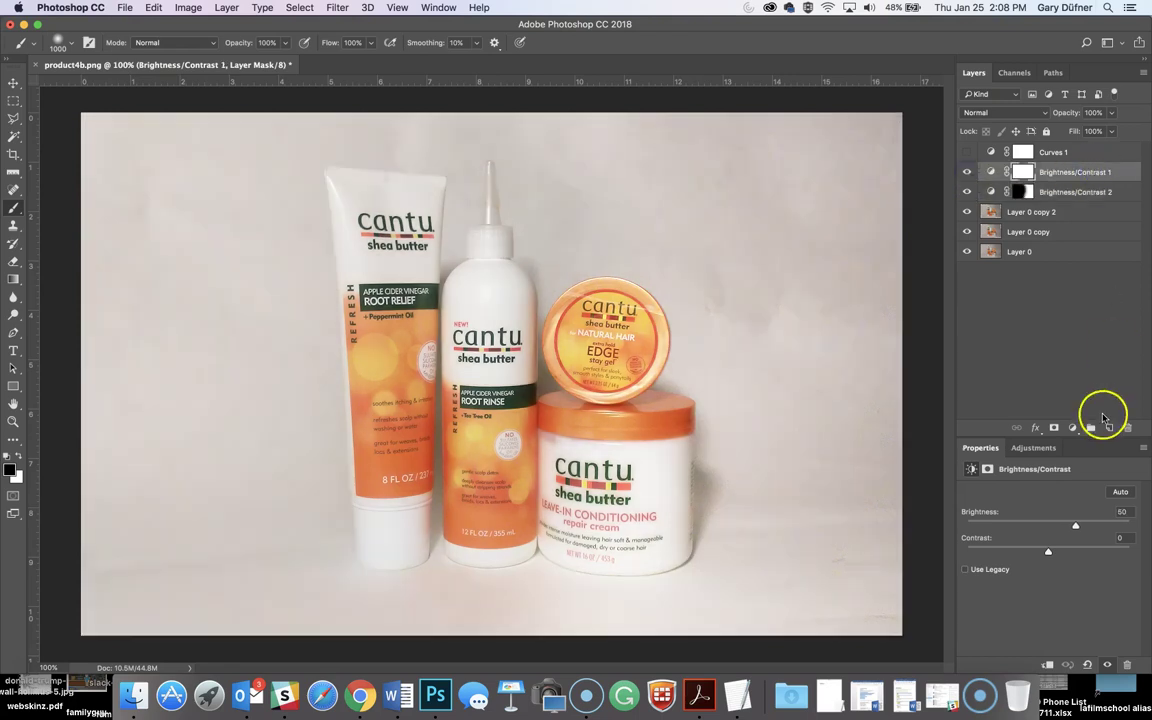
mouse_move(1071, 526)
left_mouse_down()
mouse_move(1044, 527)
mouse_move(1078, 530)
left_mouse_up()
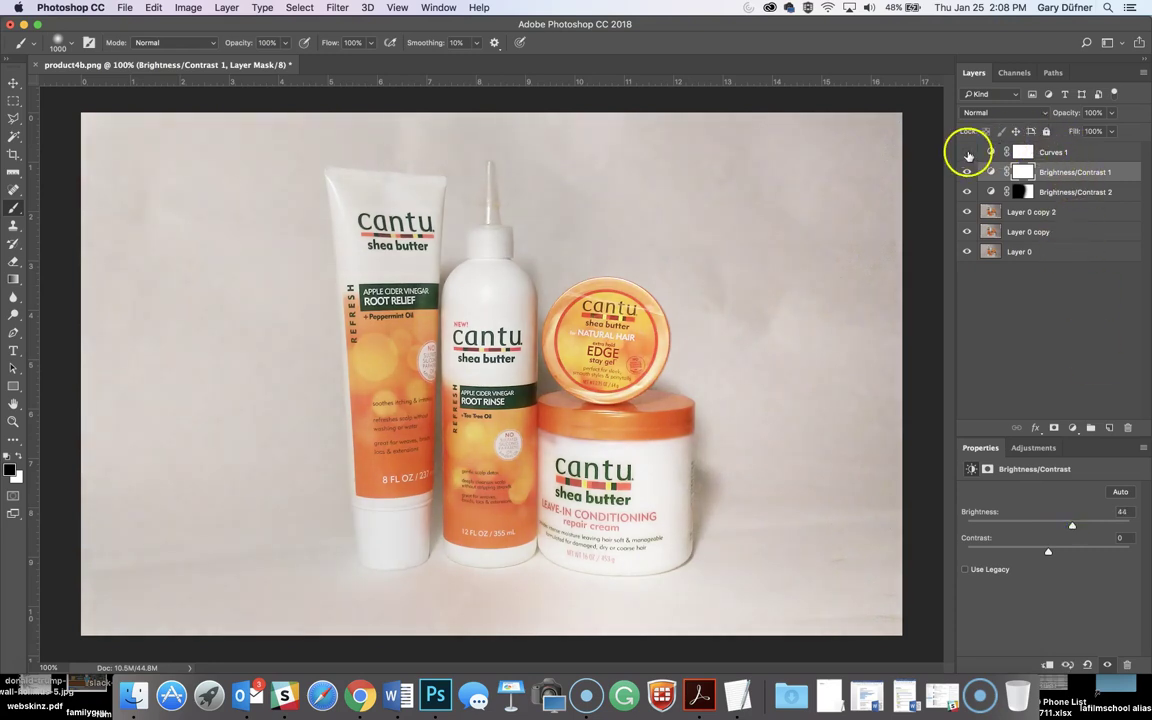
Show the Curves adjustment and refine its RGB S-curve, lowering the highlight point and shifting the shadow point slightly darker.
left_click(967, 153)
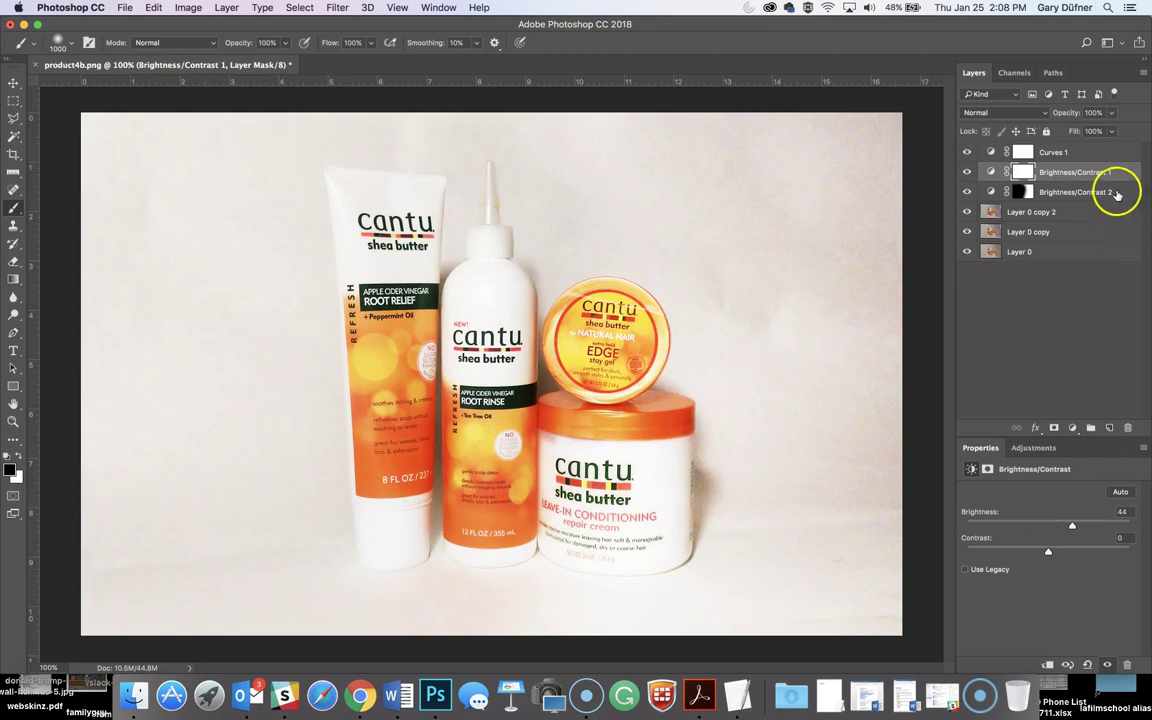
left_click(991, 153)
left_click(992, 153)
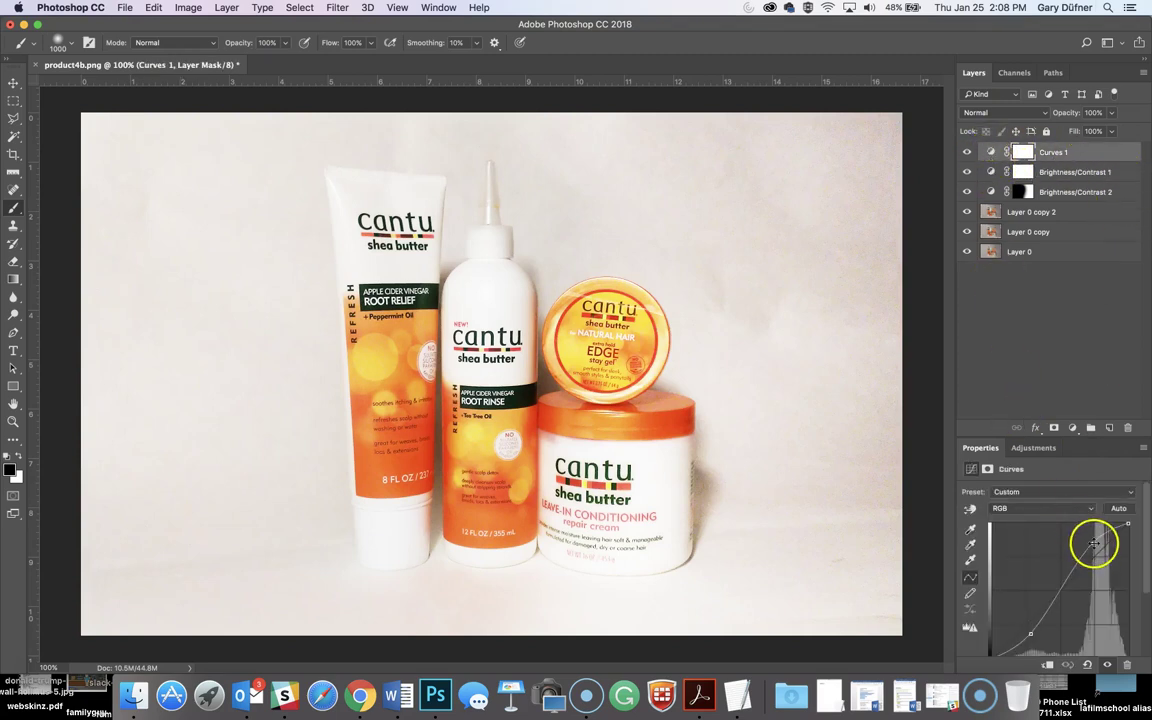
left_click_drag(1095, 545, 1101, 550)
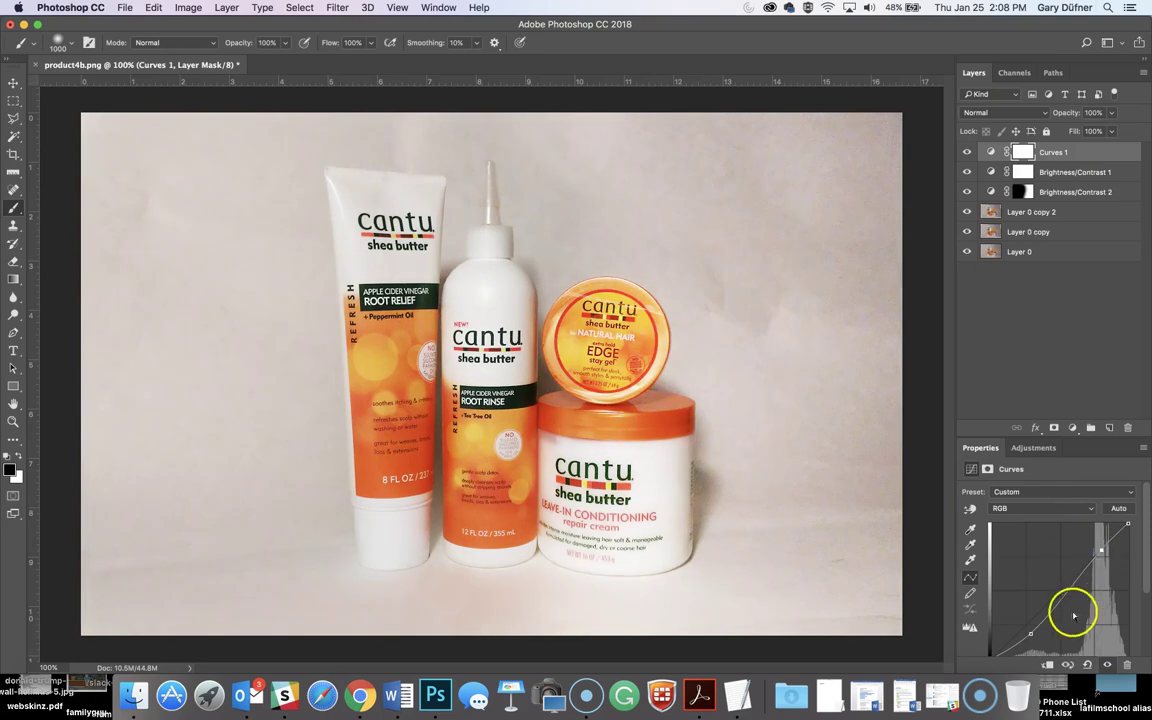
mouse_move(1031, 634)
left_mouse_down()
mouse_move(1044, 641)
mouse_move(1023, 625)
mouse_move(1038, 636)
left_mouse_up()
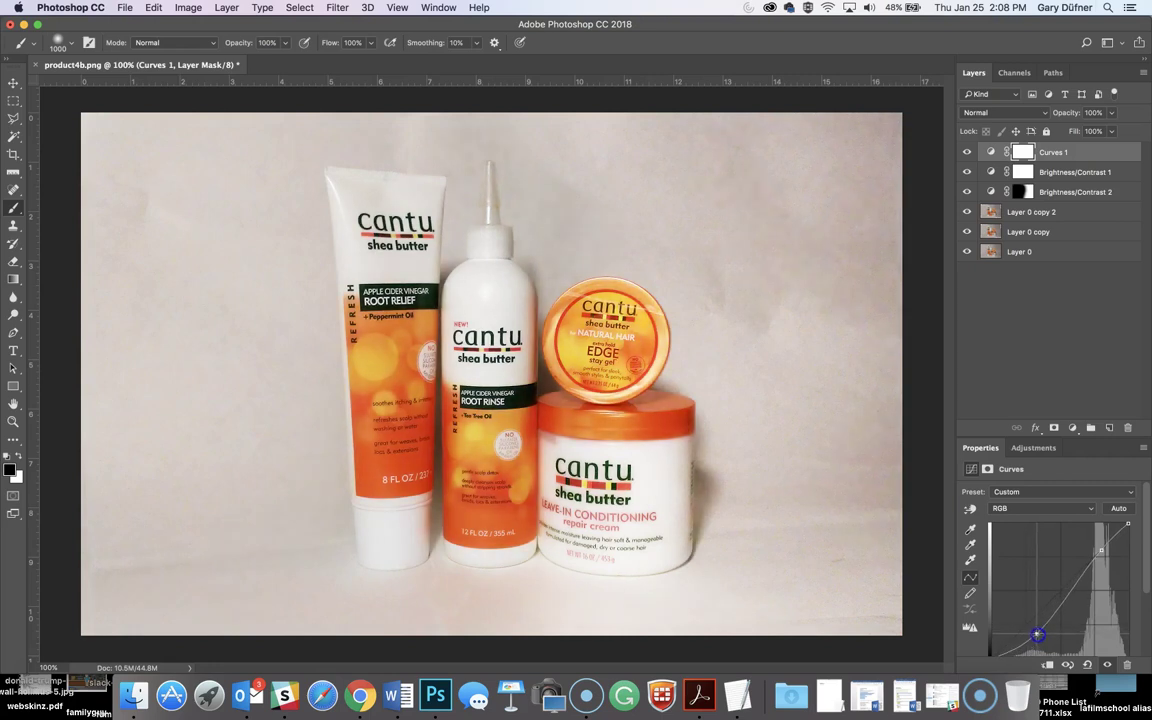
left_click_drag(1102, 550, 1101, 549)
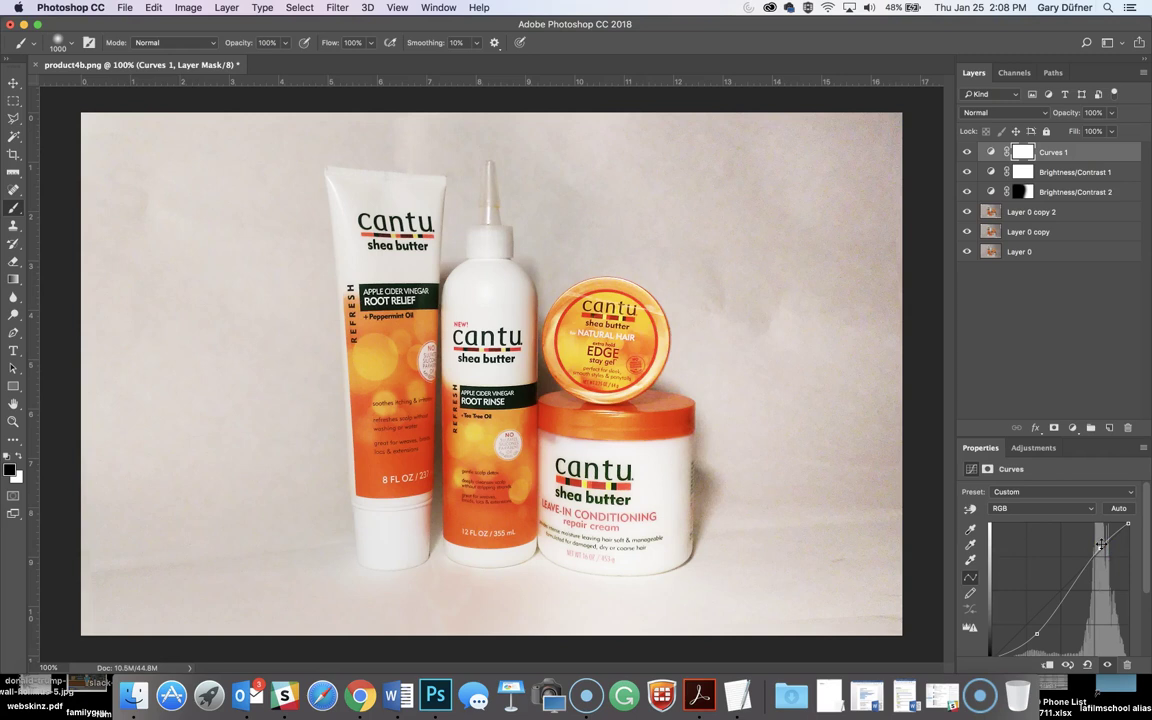
left_click_drag(1100, 545, 1100, 546)
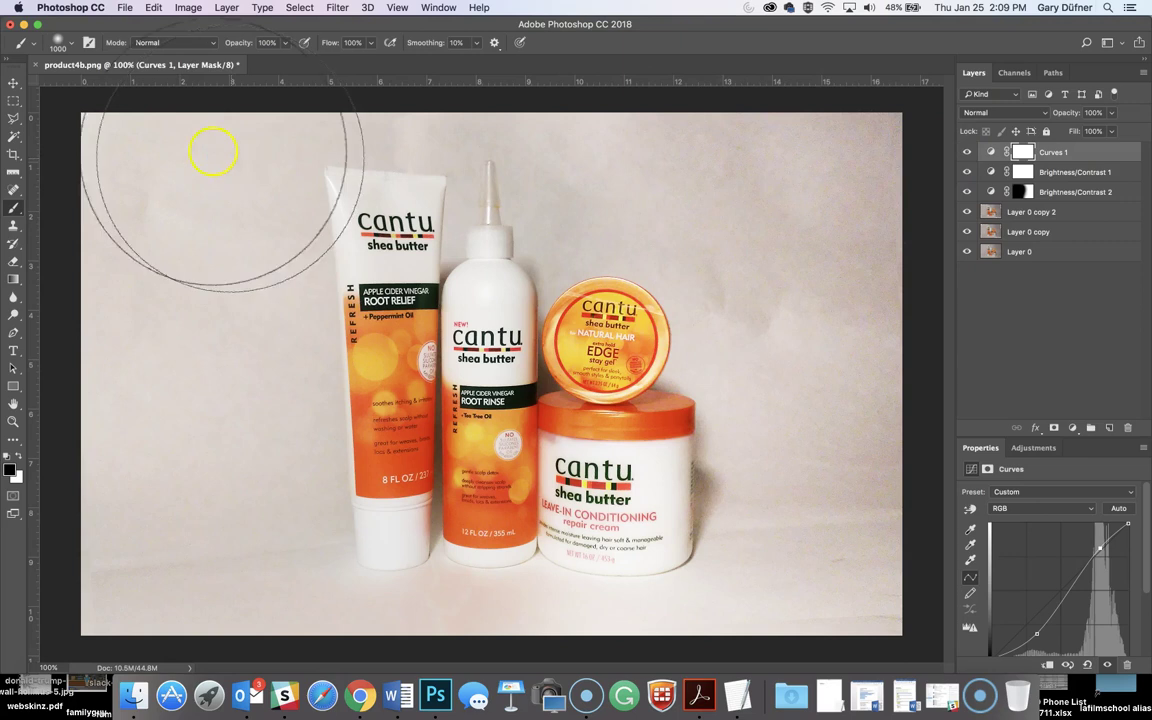
Add a Black & White adjustment layer with the Default preset above the Curves layer.
left_click(17, 85)
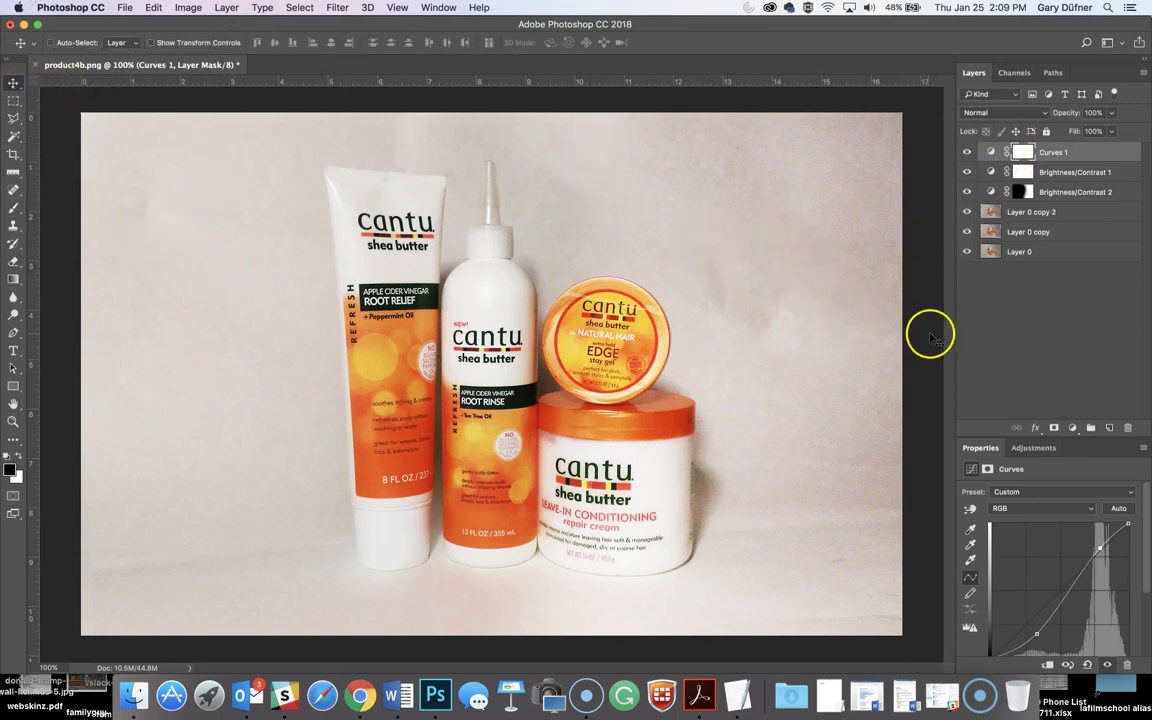
left_click(1072, 428)
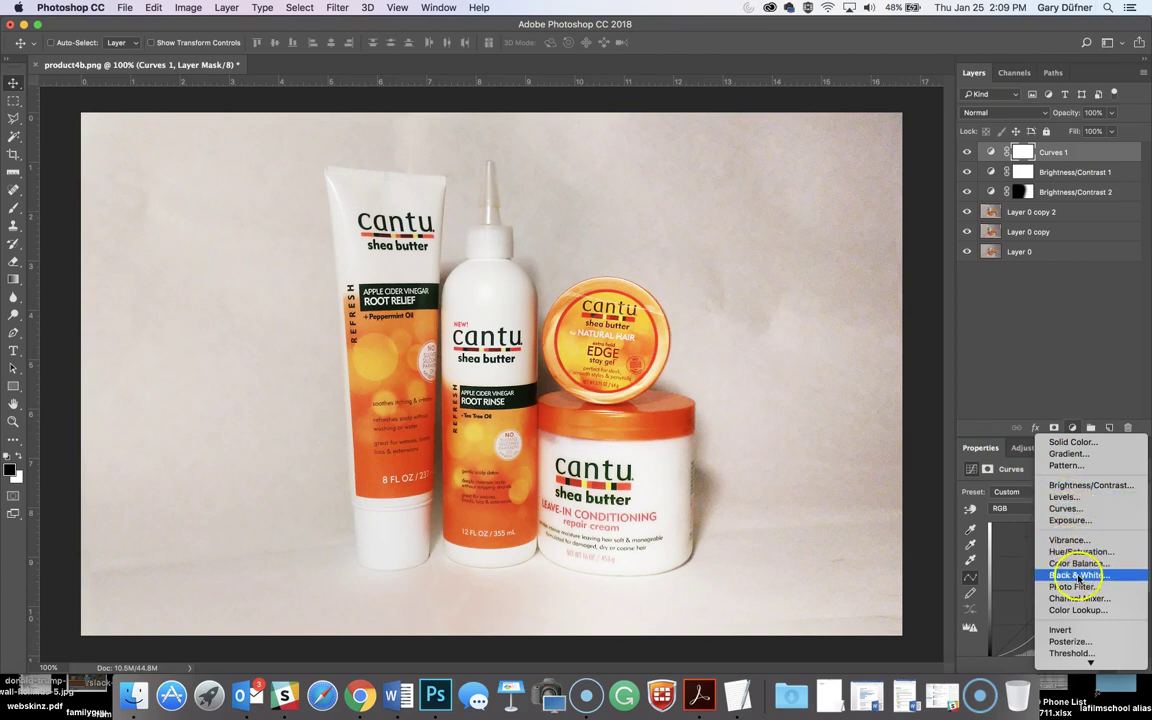
left_click(1081, 577)
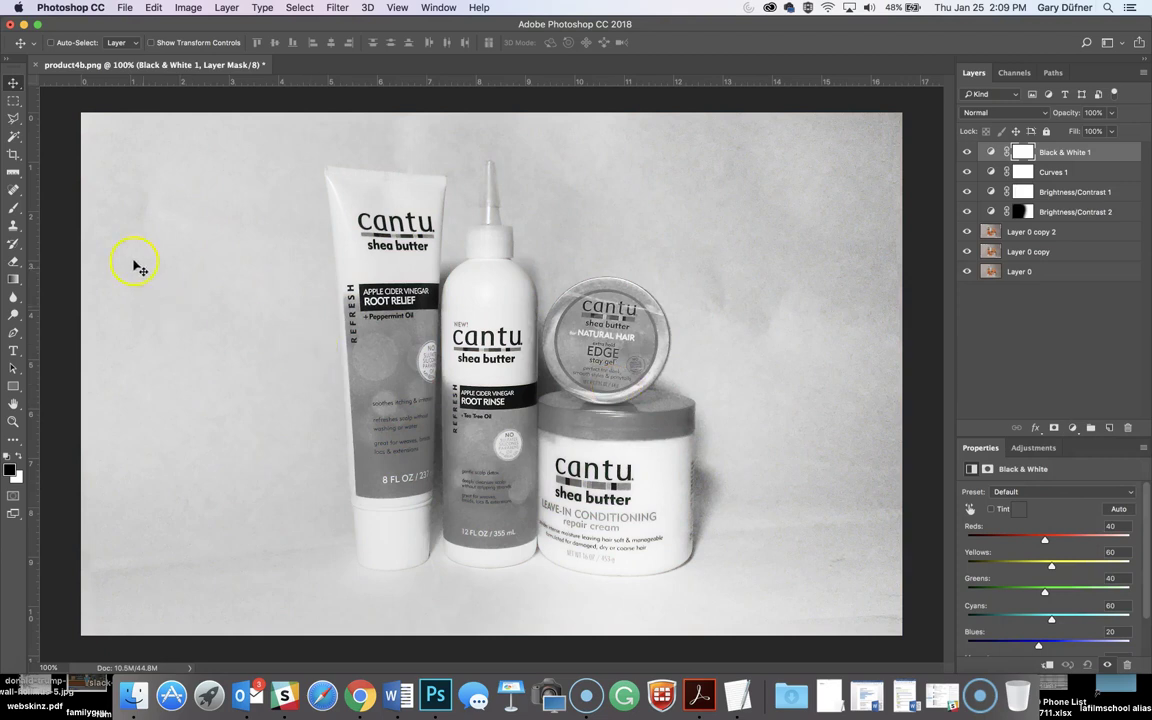
Paint black on the Black & White mask with a 250 px brush to restore the products' color, and compare with the layer hidden.
left_click(13, 207)
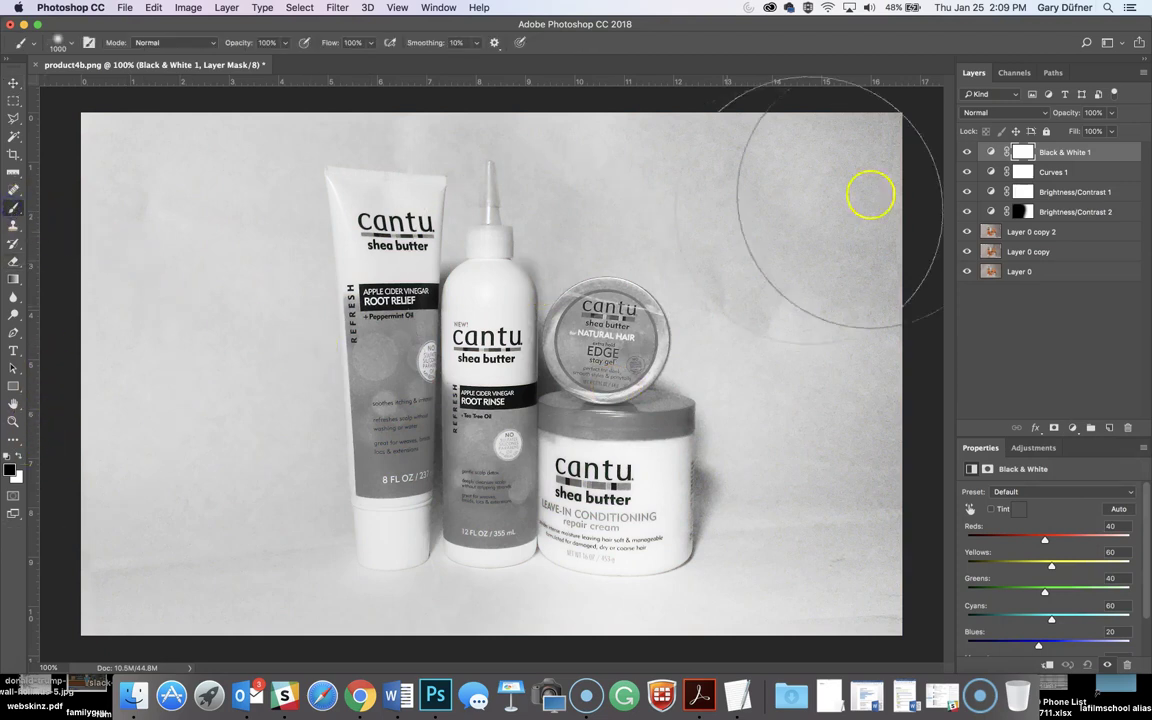
left_click(1021, 151)
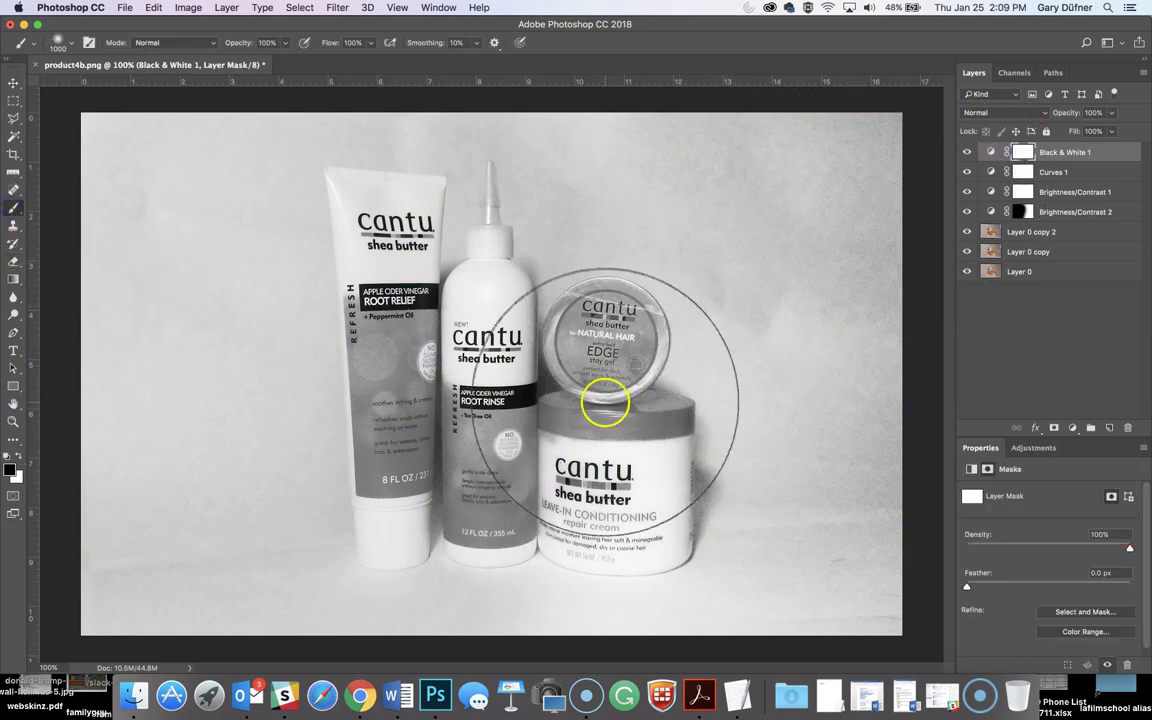
mouse_move(650, 380)
left_mouse_down()
mouse_move(560, 360)
mouse_move(530, 292)
mouse_move(565, 287)
mouse_move(565, 348)
mouse_move(560, 295)
mouse_move(536, 293)
mouse_move(615, 278)
left_mouse_up()
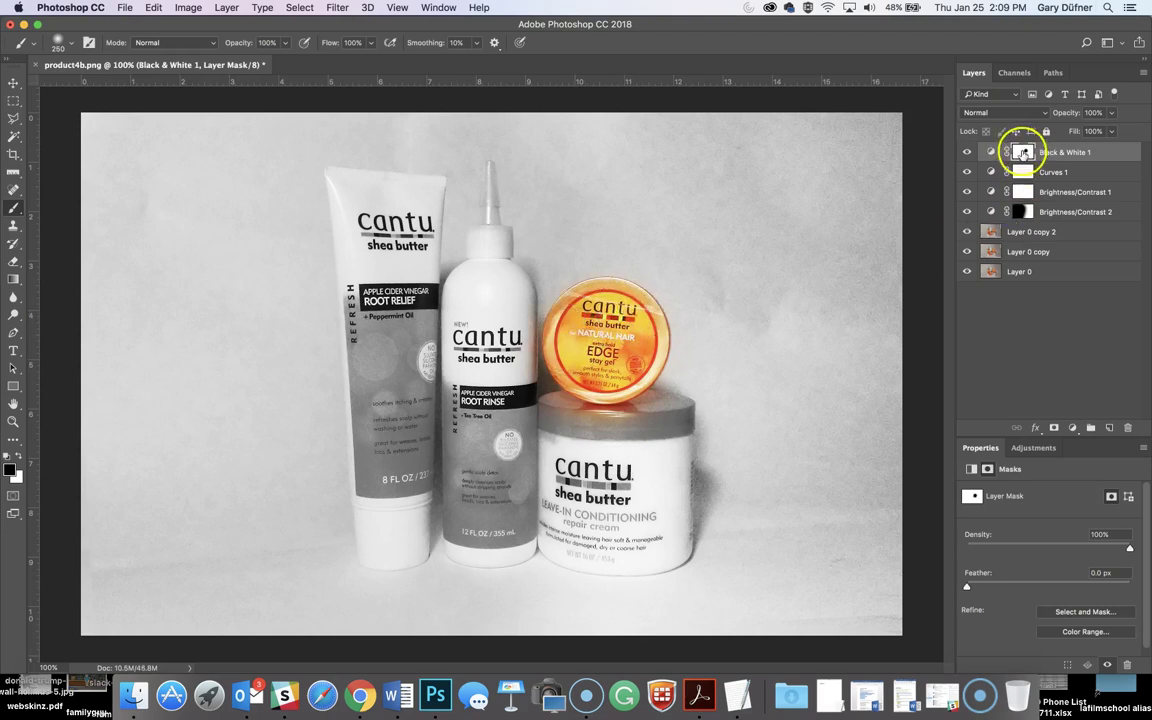
mouse_move(612, 432)
left_mouse_down()
mouse_move(663, 411)
mouse_move(674, 442)
mouse_move(668, 527)
mouse_move(615, 555)
mouse_move(560, 530)
mouse_move(527, 483)
mouse_move(603, 466)
mouse_move(515, 410)
mouse_move(430, 390)
mouse_move(445, 481)
mouse_move(430, 472)
mouse_move(490, 446)
mouse_move(448, 430)
mouse_move(465, 315)
mouse_move(360, 291)
mouse_move(405, 303)
mouse_move(365, 395)
mouse_move(340, 420)
mouse_move(337, 305)
mouse_move(380, 482)
mouse_move(376, 236)
mouse_move(470, 228)
left_mouse_up()
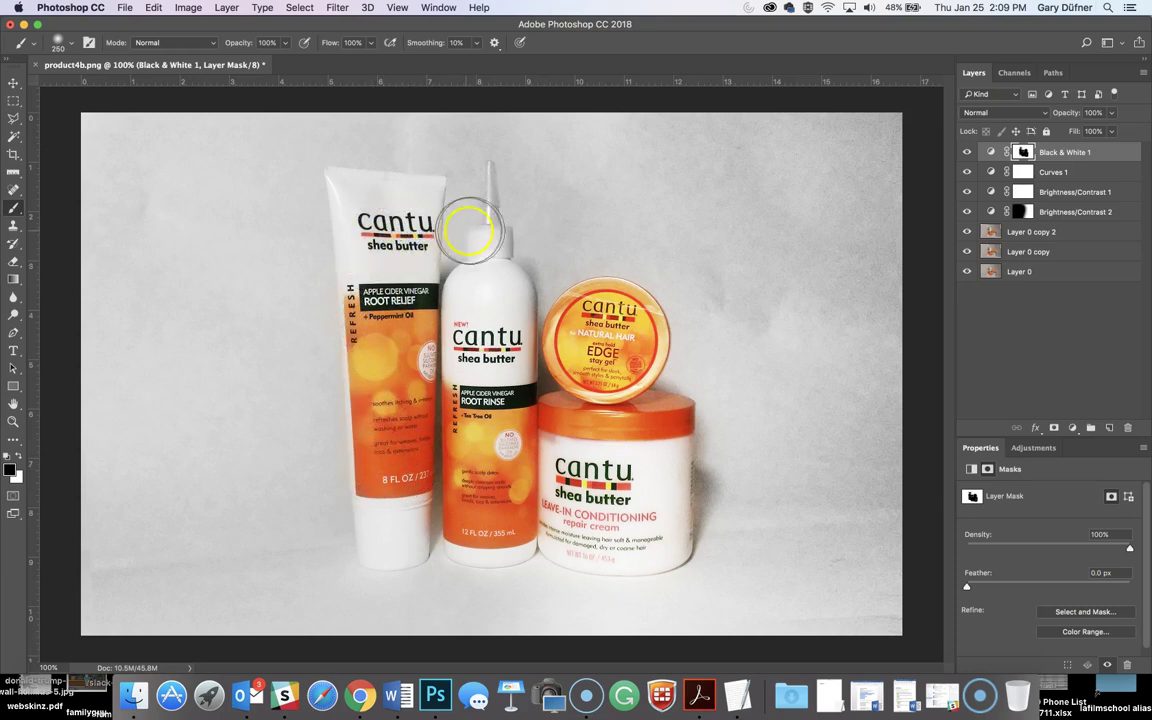
left_click(967, 152)
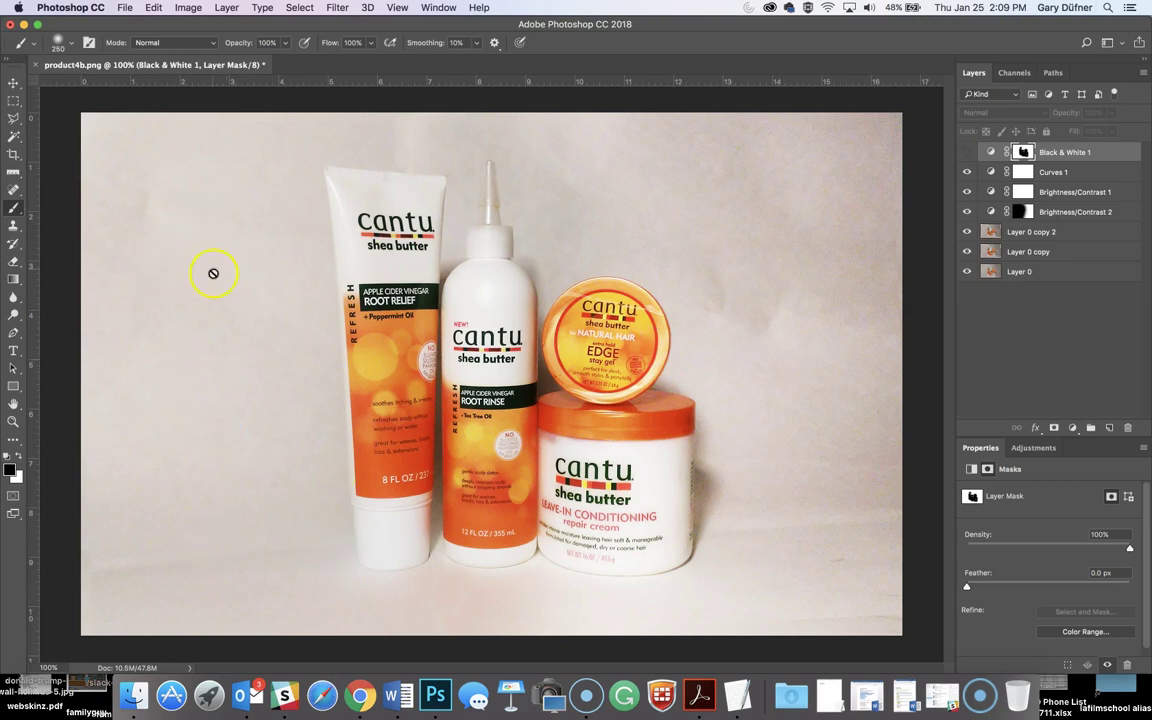
left_click(967, 153)
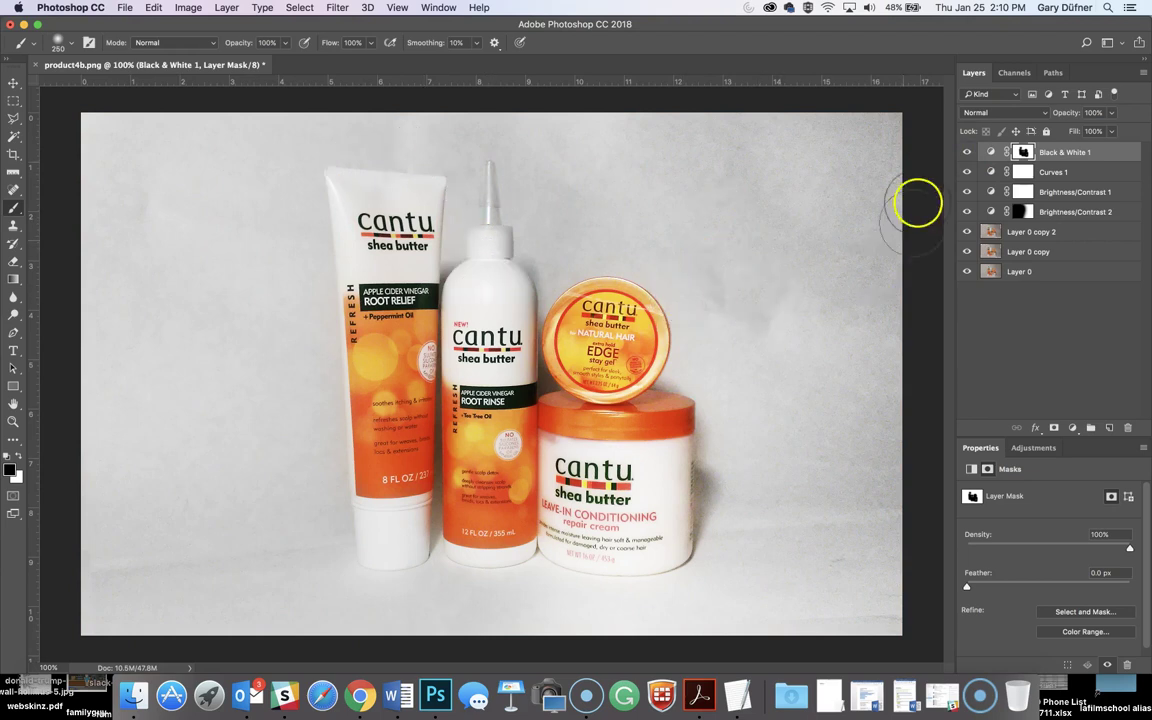
Compare the image with the Black & White 1 layer and the Curves 1 layer each hidden and shown.
left_click(967, 153)
left_click(967, 153)
left_click(967, 153)
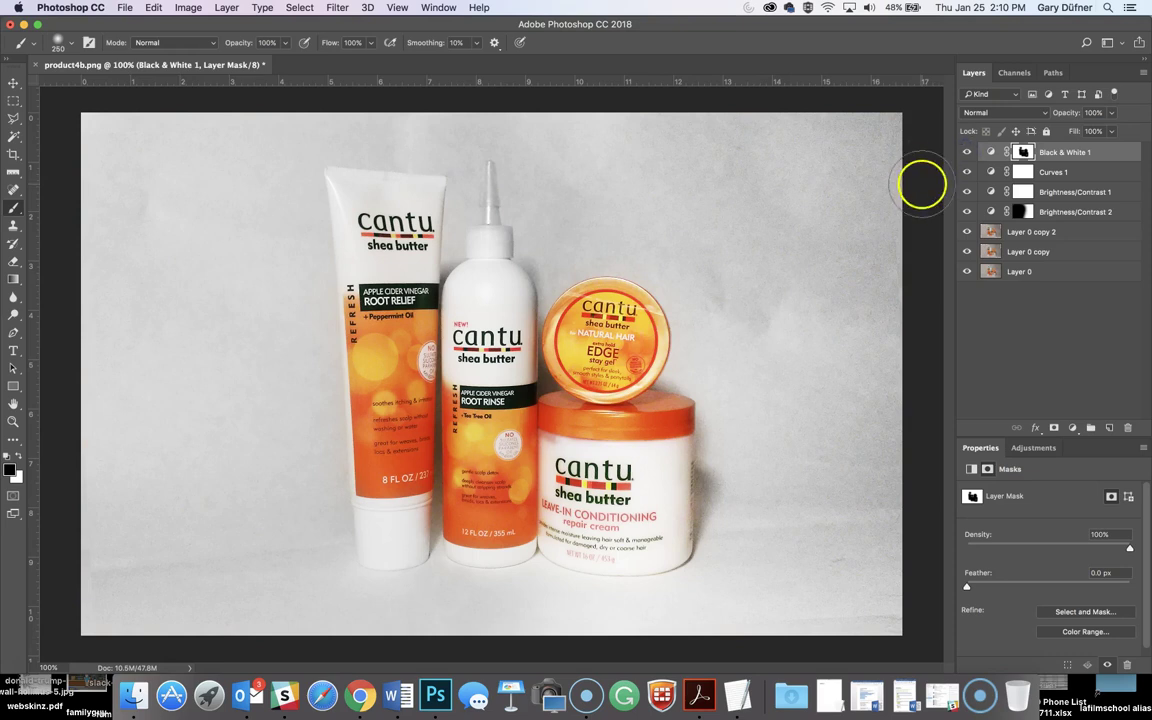
left_click(967, 173)
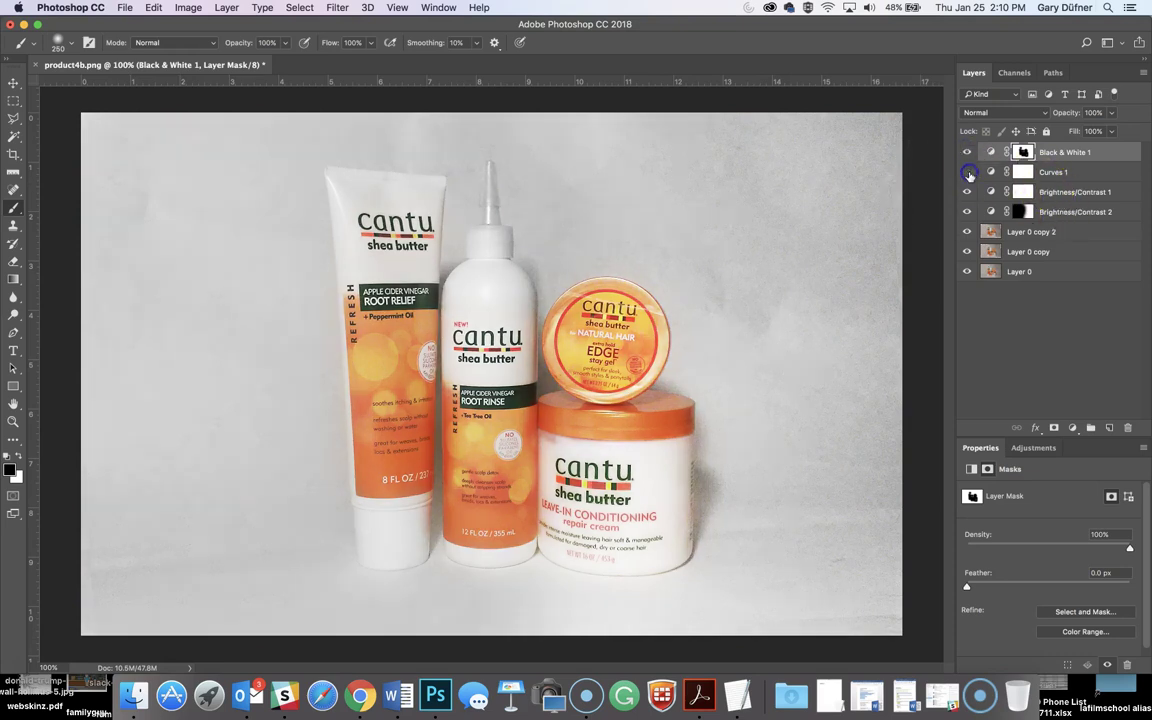
left_click(967, 173)
left_click(967, 173)
left_click(967, 173)
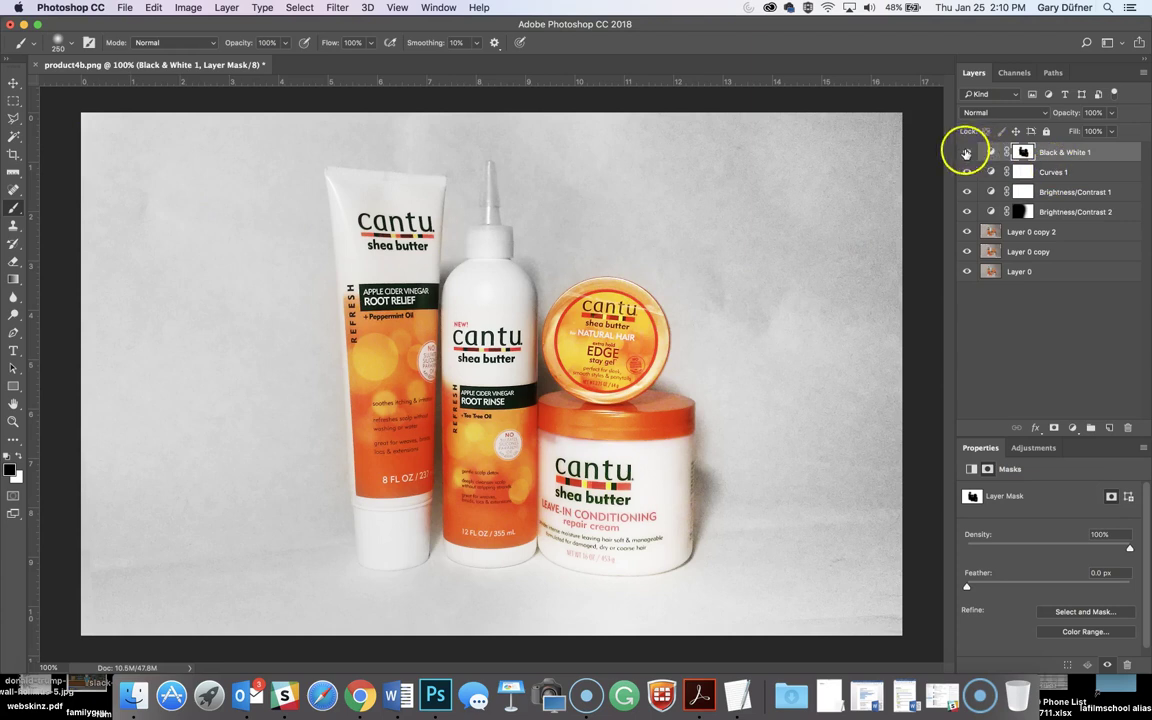
Compare the photo with all four adjustment layers hidden and shown again.
left_click(968, 208)
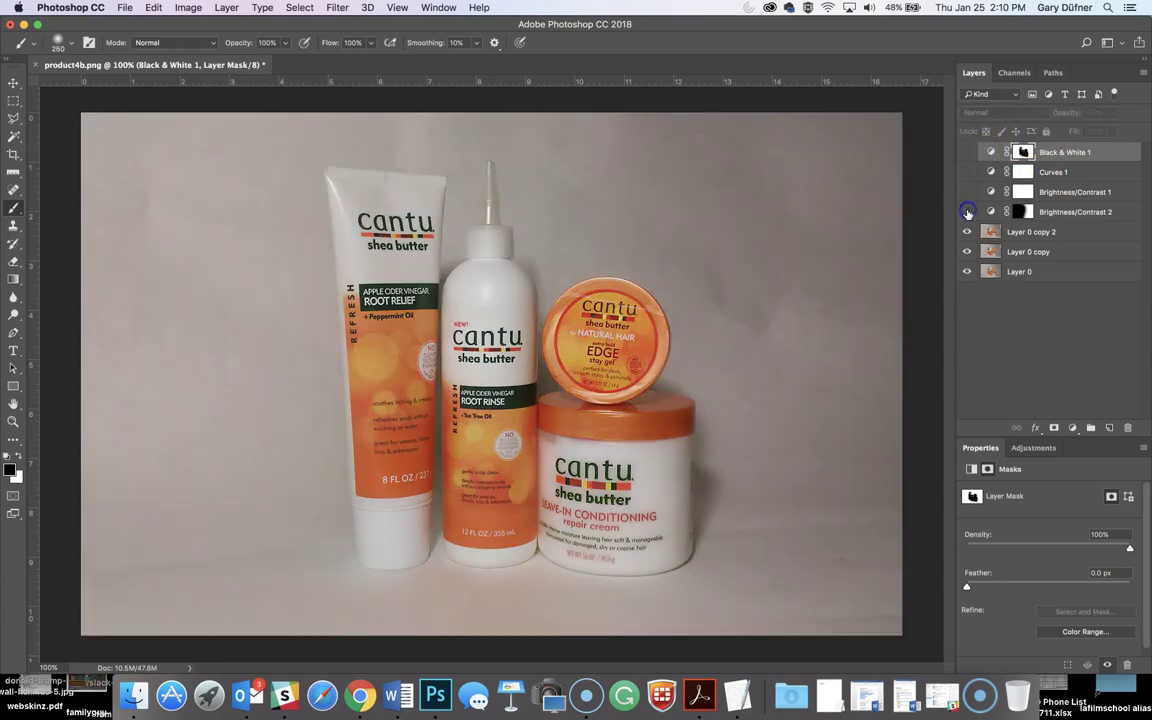
left_click(13, 83)
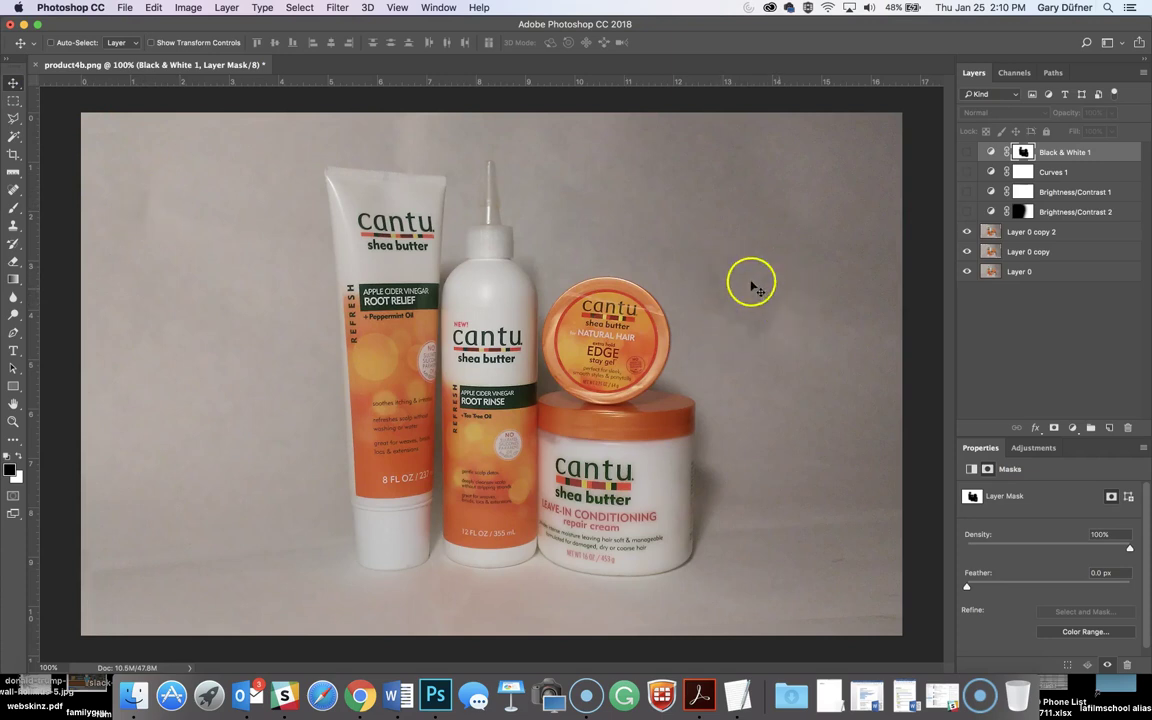
left_click(967, 154)
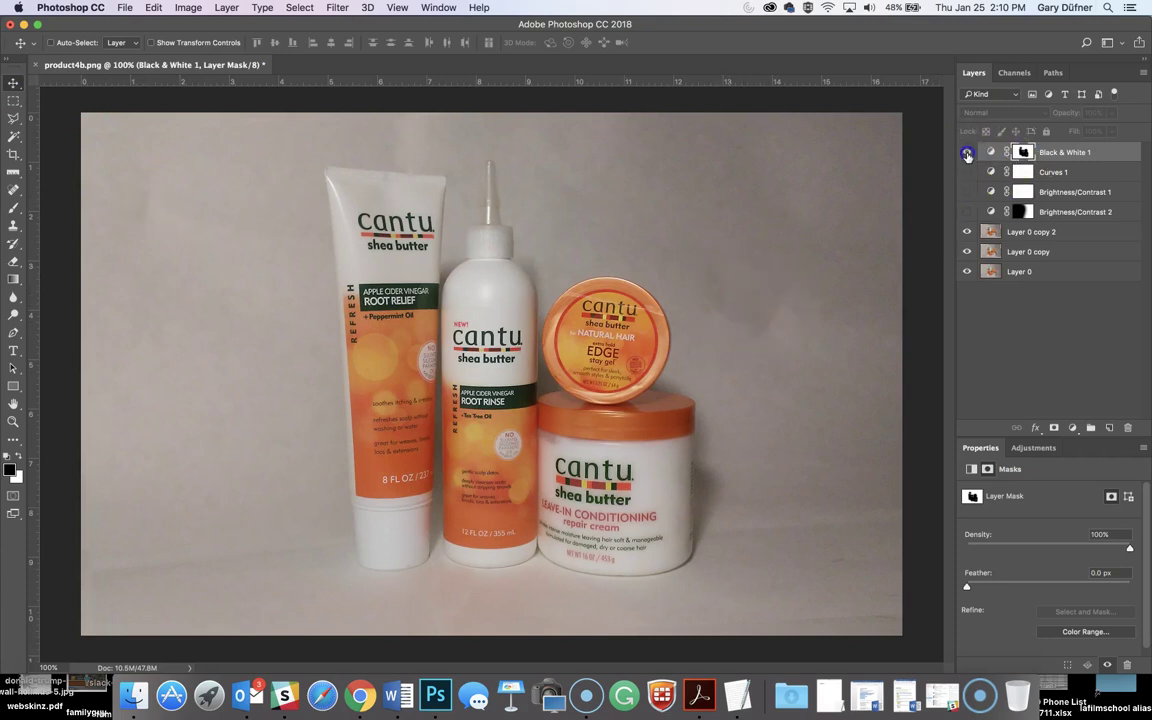
left_click(973, 213)
On Layer 0 copy 2, select the upper background with the Polygonal Lasso, tracing just outside the products and around the canvas edges.
left_click(1012, 233)
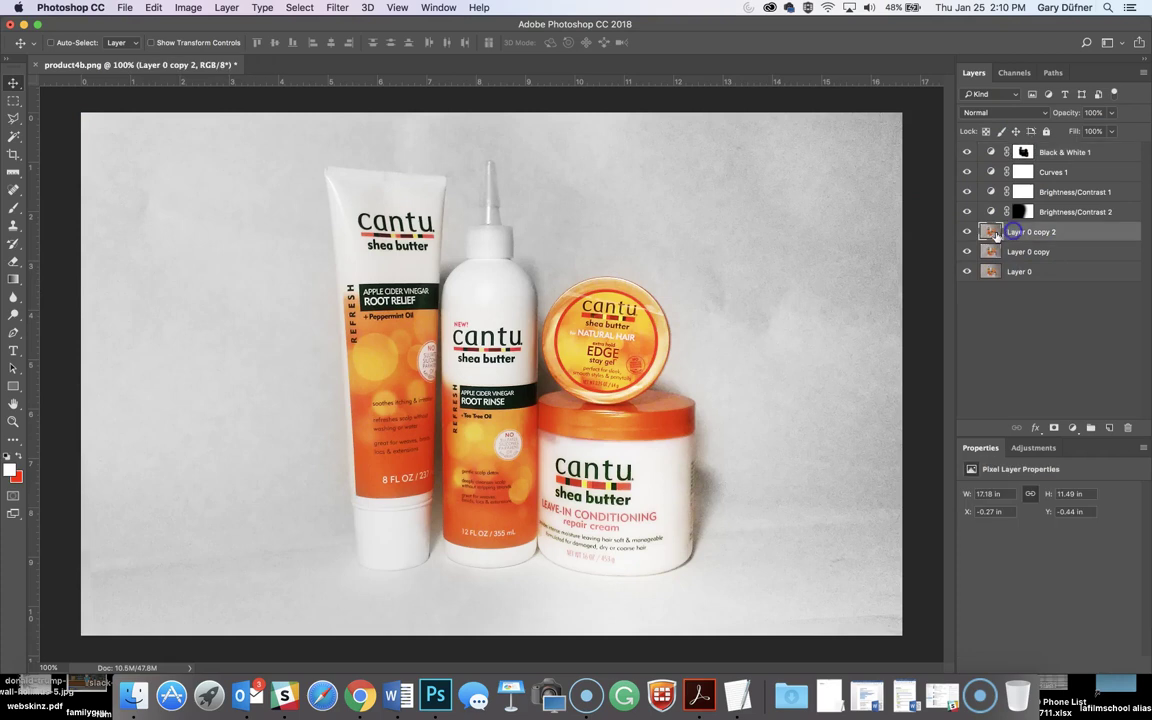
left_click(14, 118)
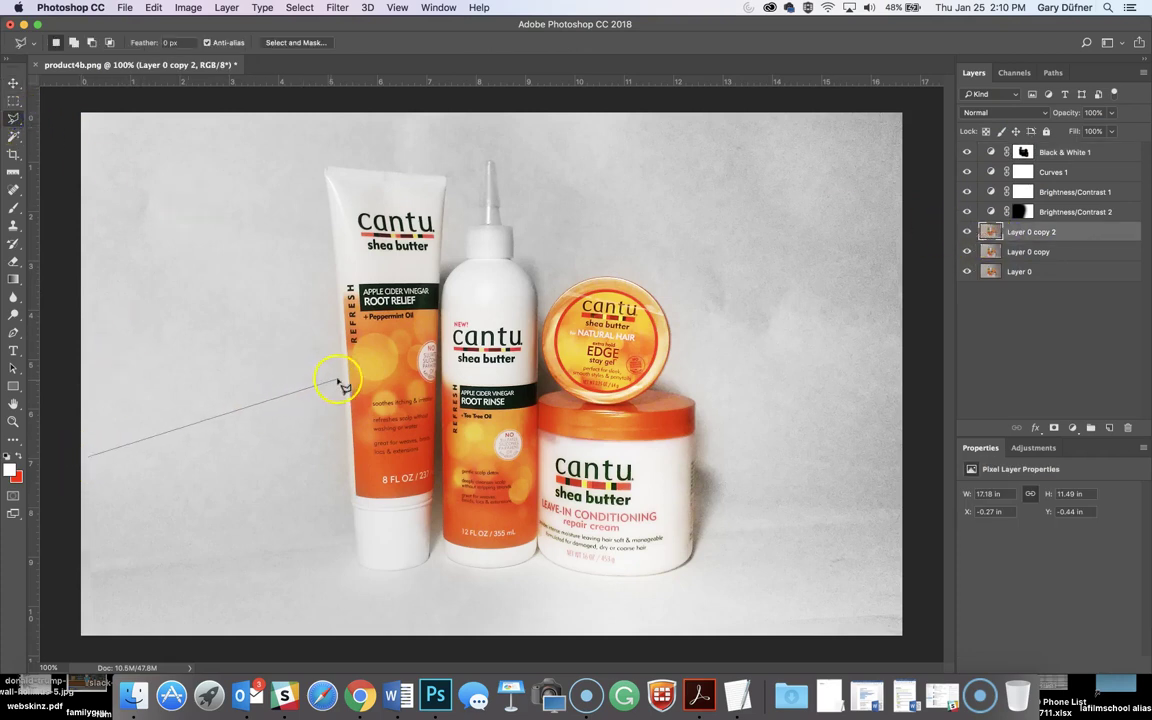
left_click(318, 158)
left_click(453, 170)
left_click(466, 208)
left_click(487, 154)
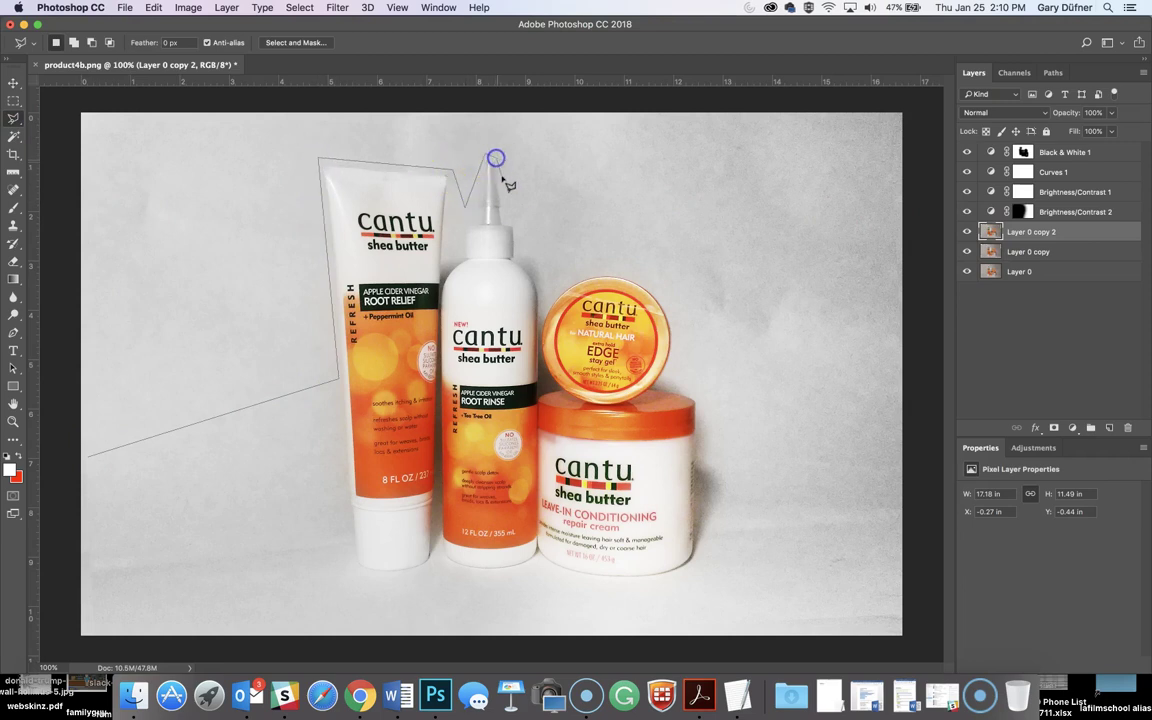
left_click(520, 250)
left_click(542, 268)
left_click(548, 284)
left_click(596, 268)
left_click(680, 352)
left_click(719, 406)
left_click(709, 443)
left_click(773, 455)
left_click(907, 455)
left_click(920, 100)
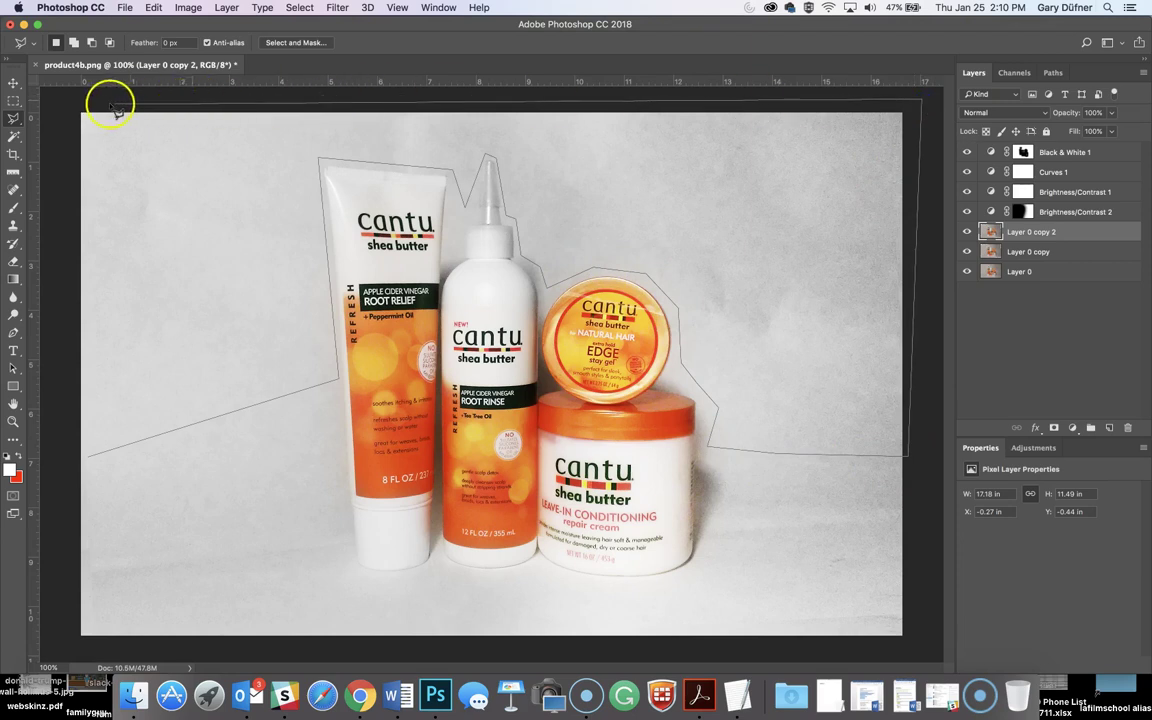
left_click(73, 102)
left_click(90, 462)
left_click_drag(13, 118, 55, 120)
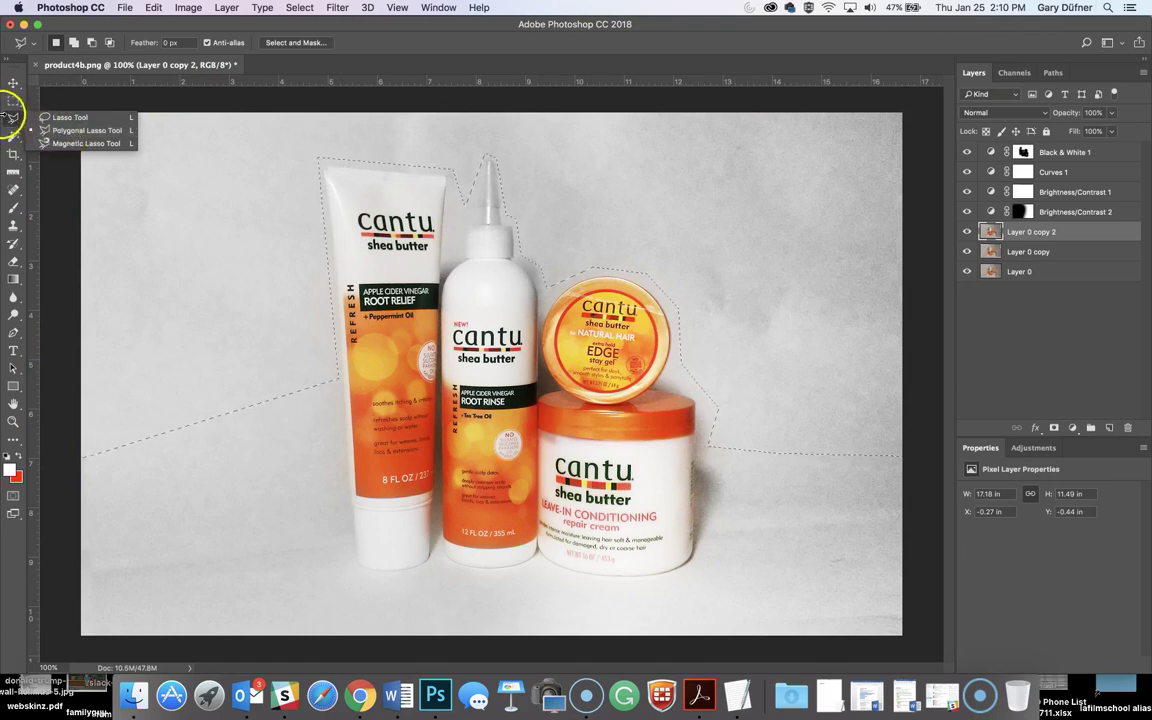
left_click(50, 130)
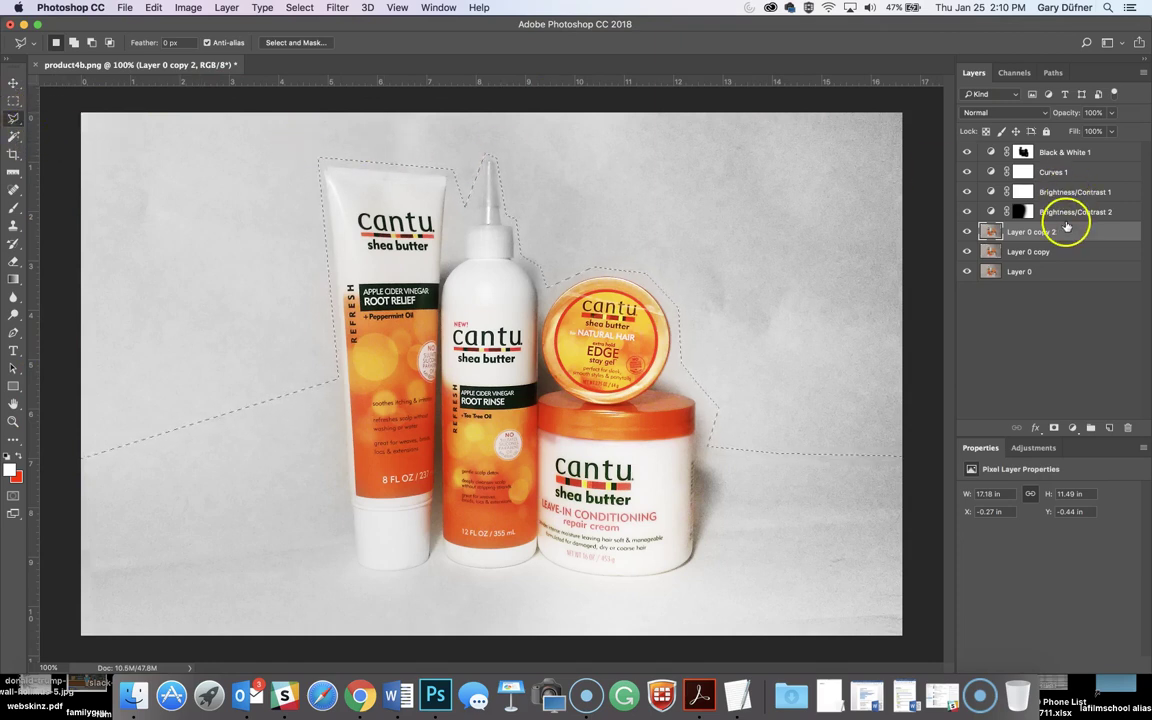
Copy the selected background to a new layer, duplicate that layer, and hide every image layer except the duplicate.
key("super+j")
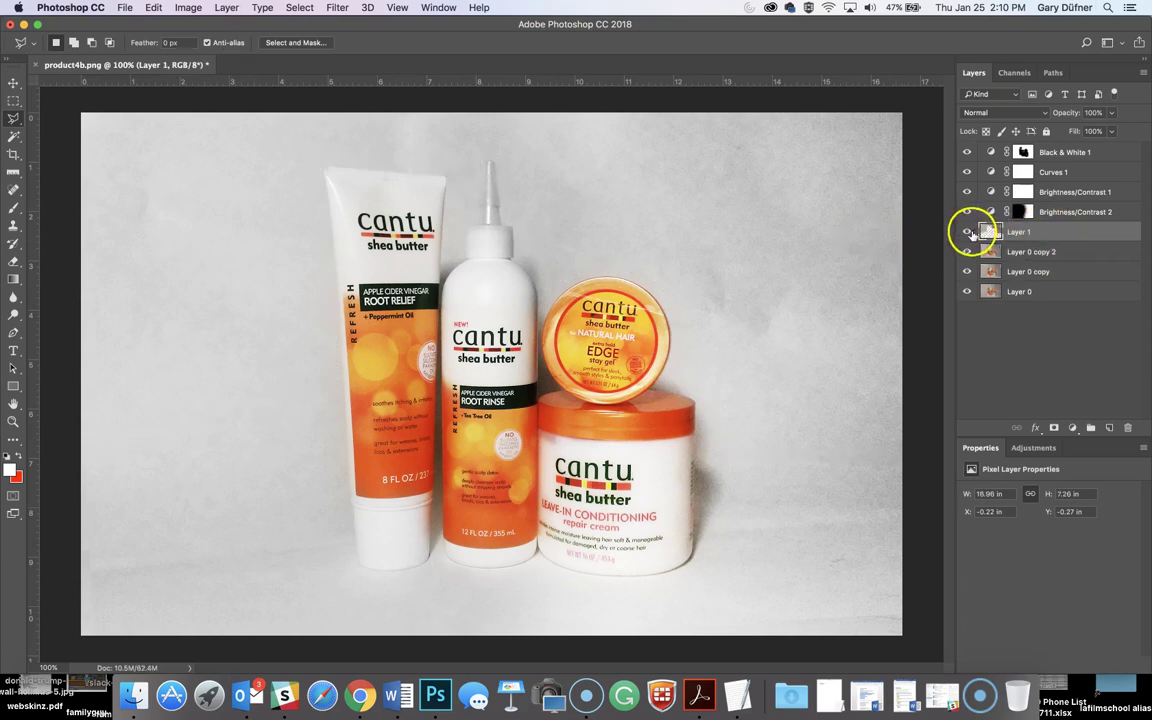
left_click_drag(966, 256, 966, 291)
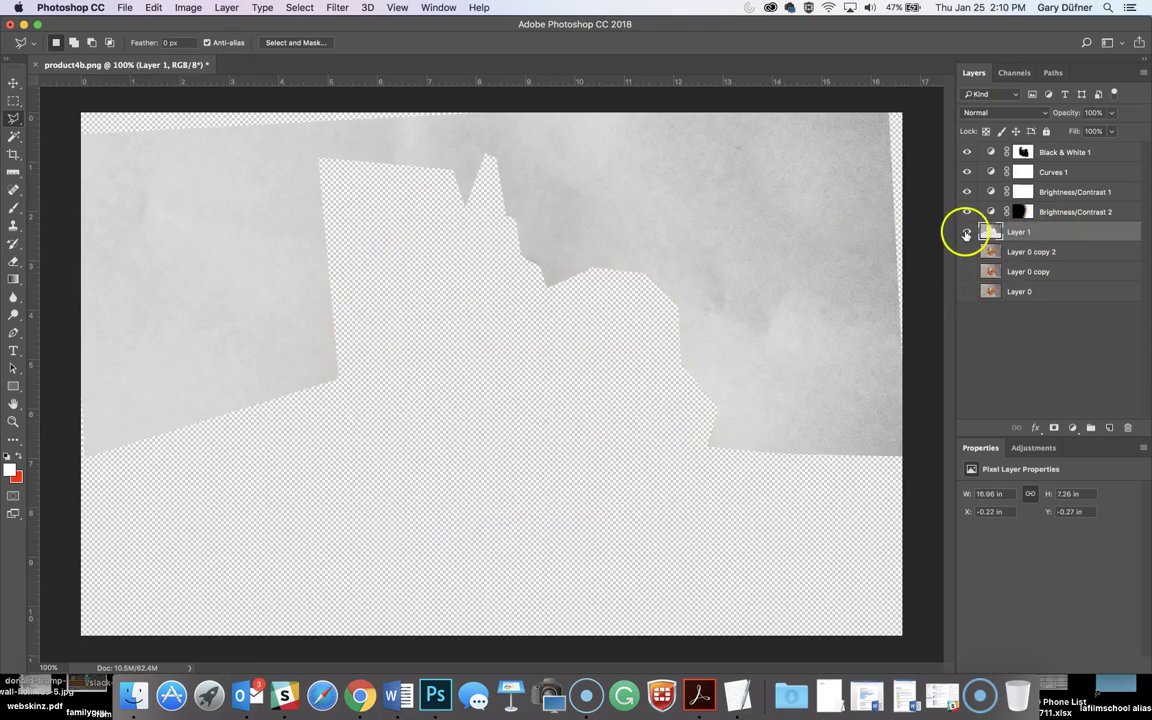
key("super+j")
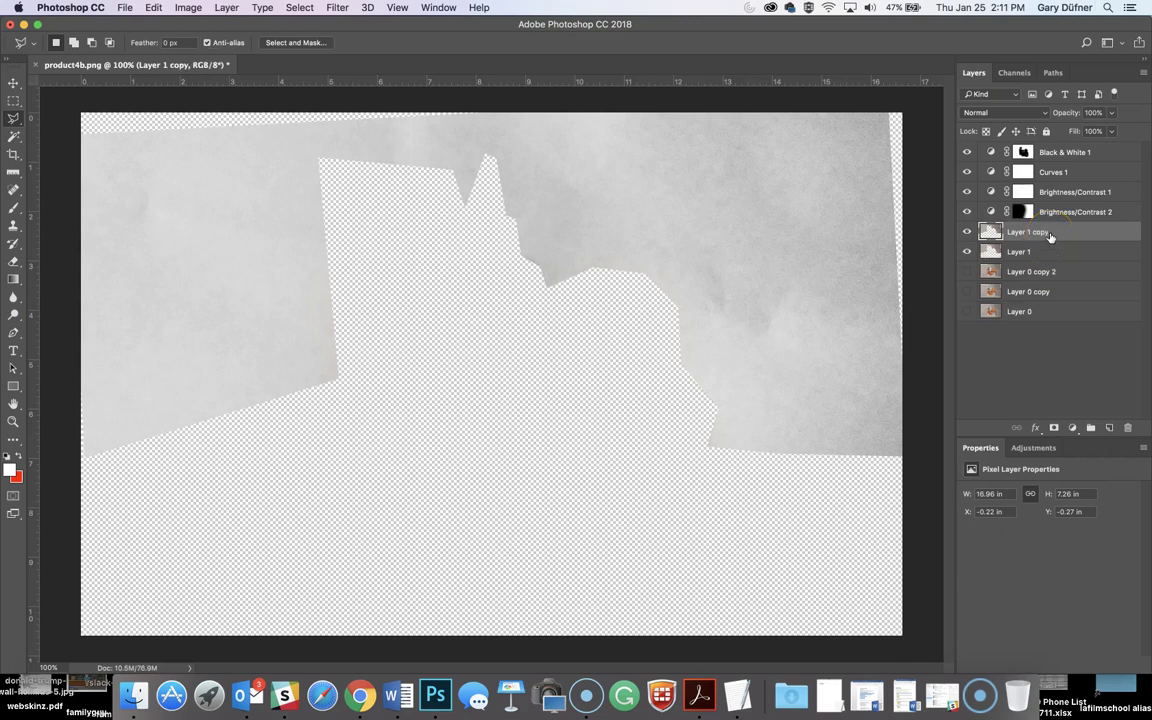
left_click(966, 251)
Apply a Gaussian Blur with a 19.0 pixel radius to Layer 1 copy.
left_click(337, 7)
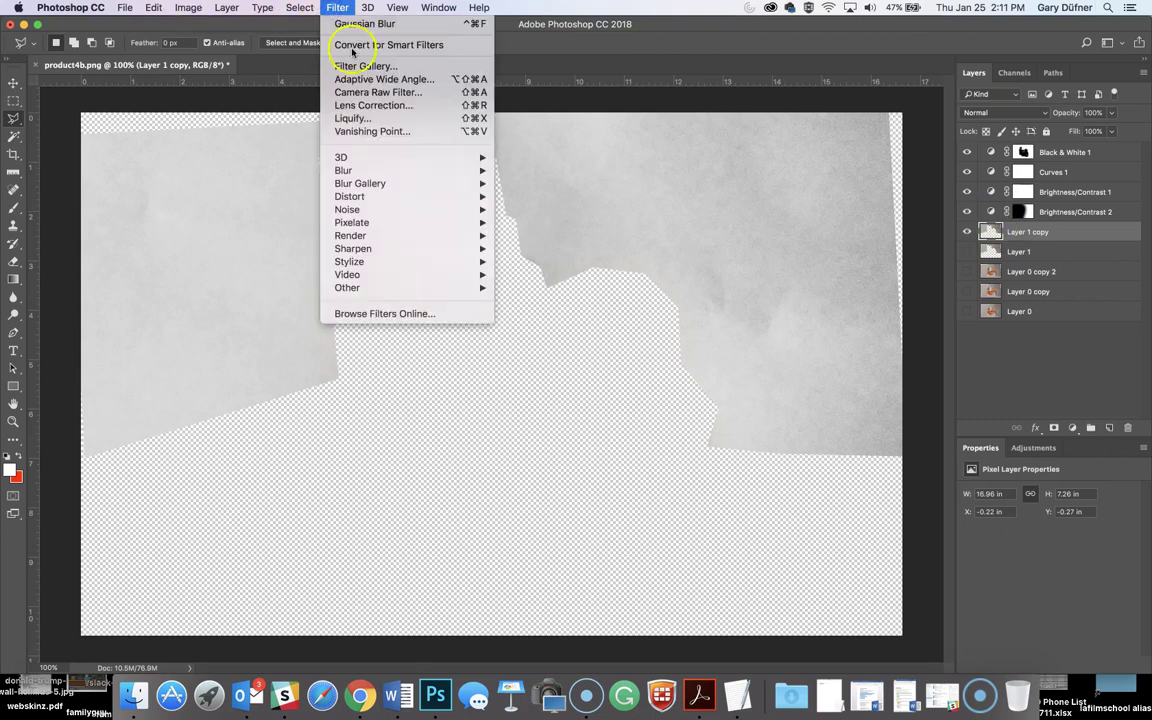
mouse_move(441, 174)
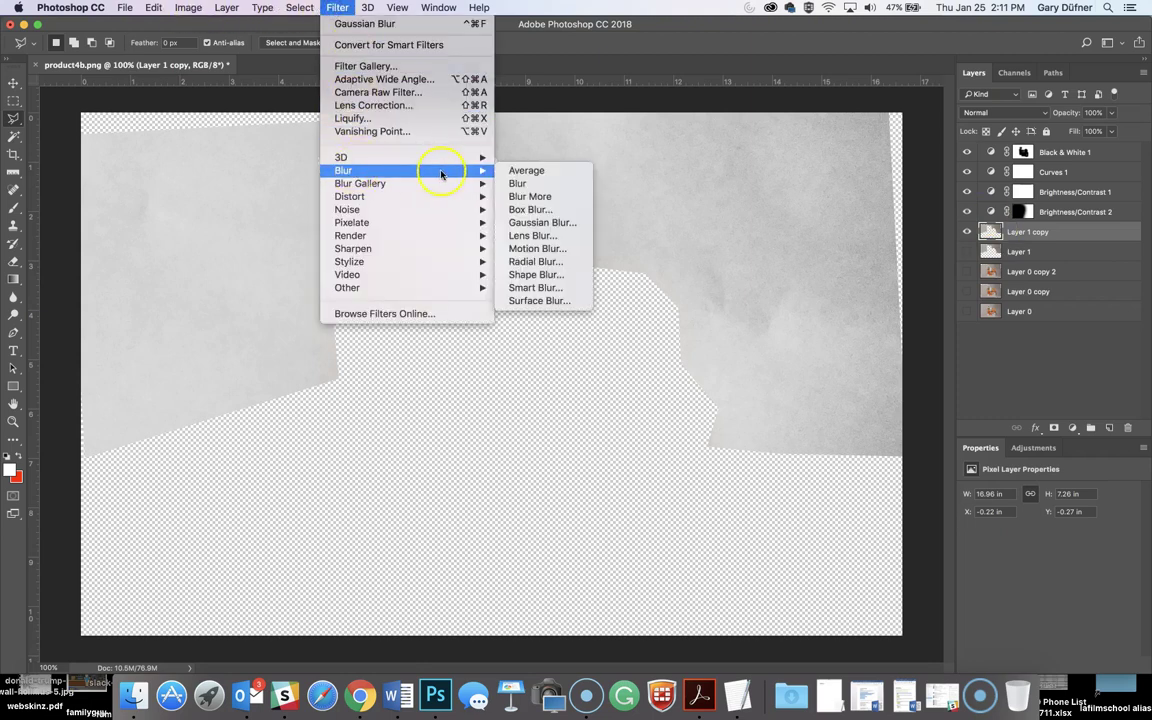
left_click(543, 223)
left_click_drag(848, 141, 416, 331)
left_click_drag(434, 537, 404, 535)
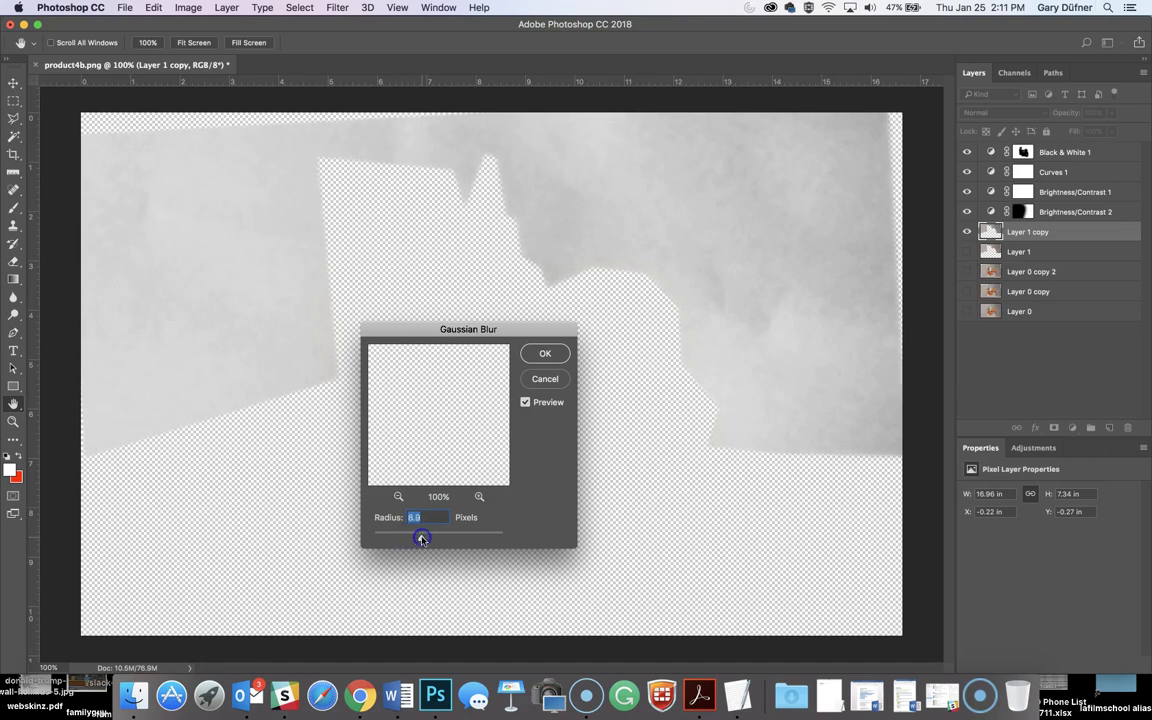
left_click_drag(426, 540, 430, 540)
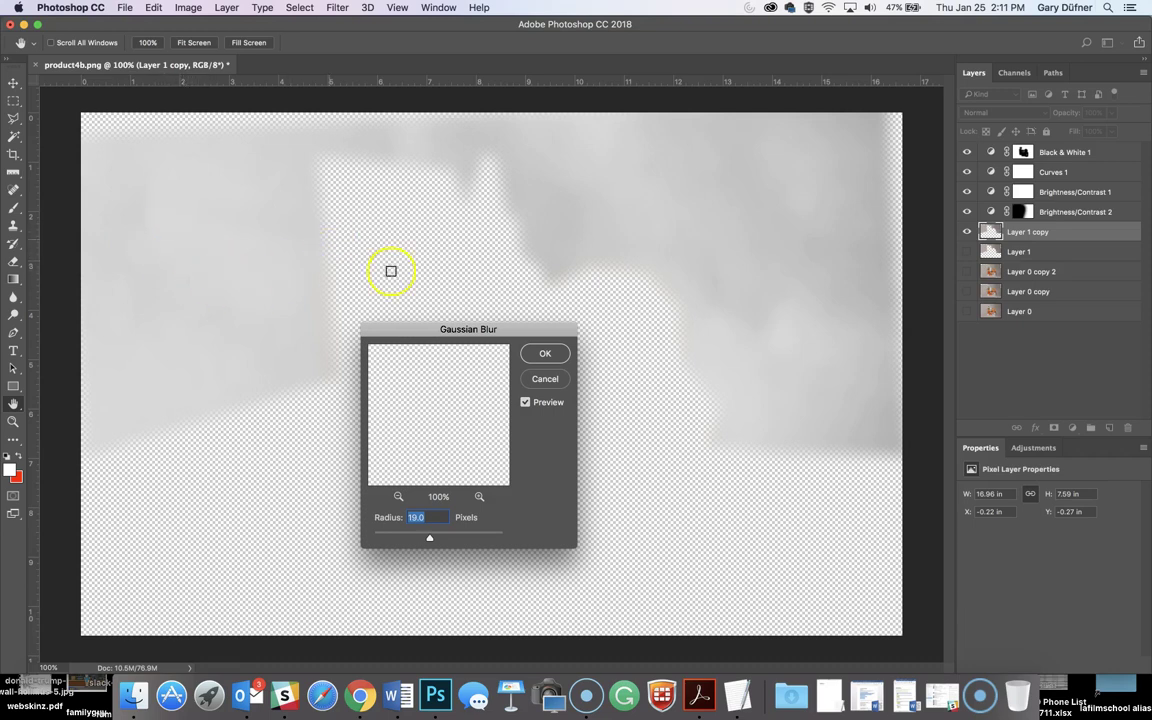
left_click(545, 353)
Show Layer 1, Layer 0 copy 2, Layer 0 copy and Layer 0 again.
left_click(967, 252)
left_click(967, 271)
left_click(966, 292)
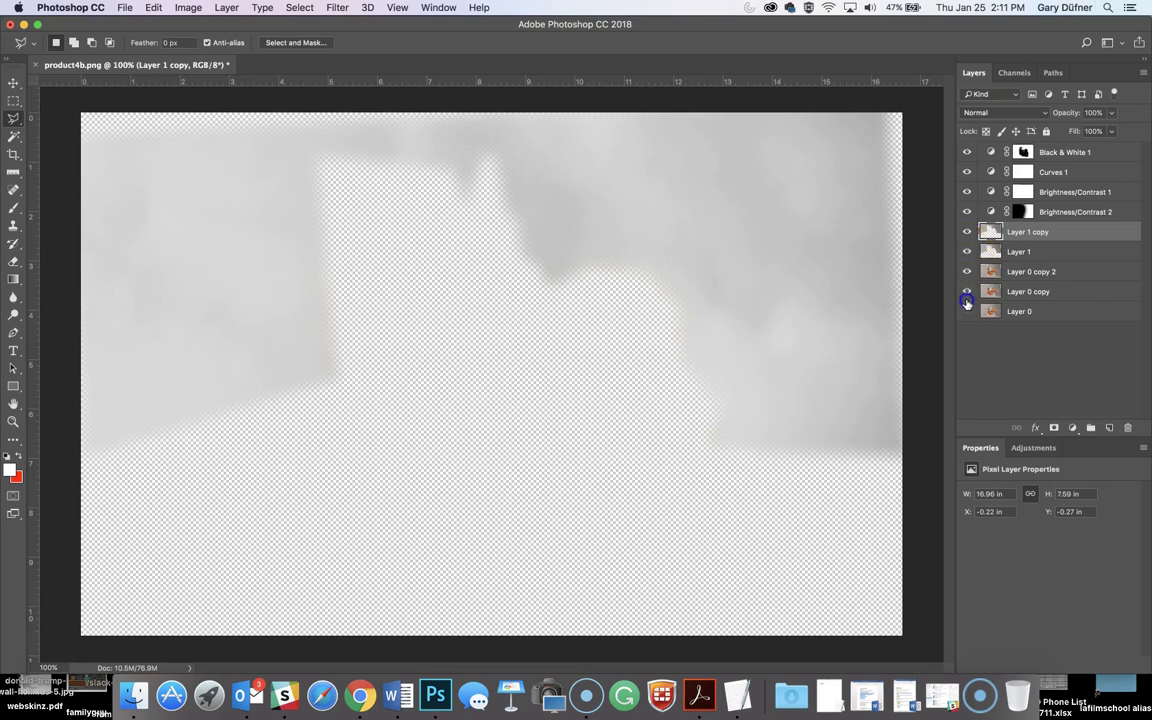
left_click(966, 310)
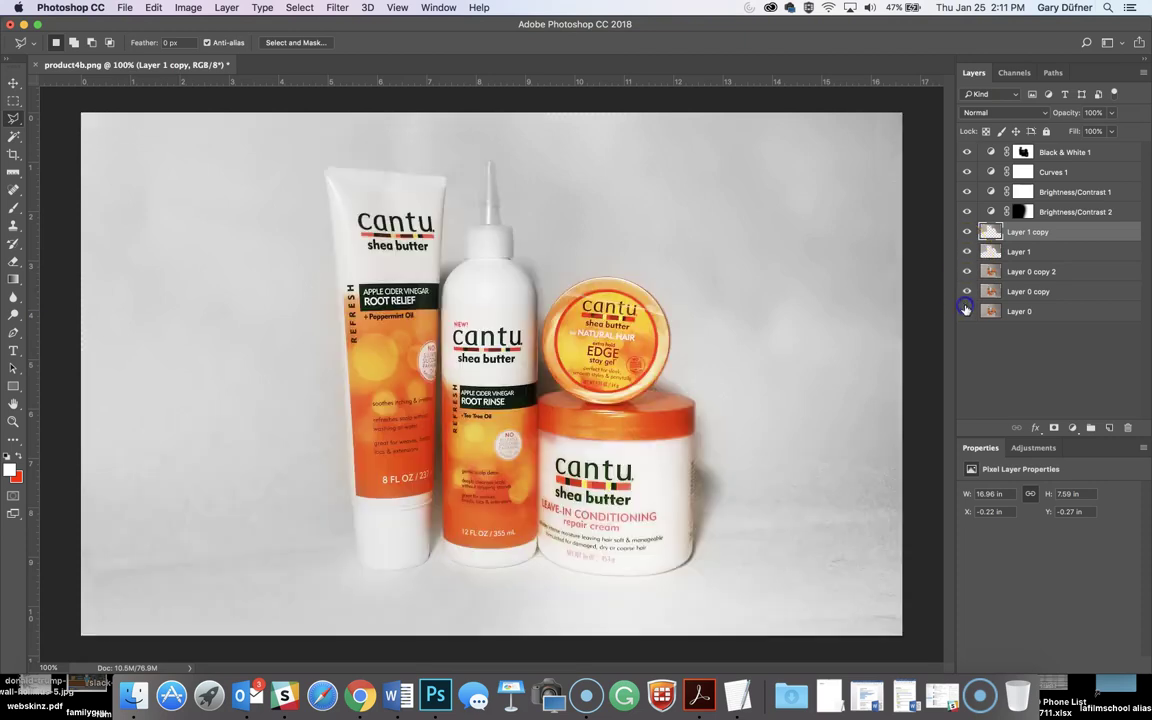
Examine the background smoothing by repeatedly hiding and showing the blurred Layer 1 copy.
left_click(967, 232)
left_click(967, 232)
left_click(967, 232)
left_click(967, 232)
left_click(967, 232)
left_click(967, 232)
left_click(967, 232)
left_click(967, 232)
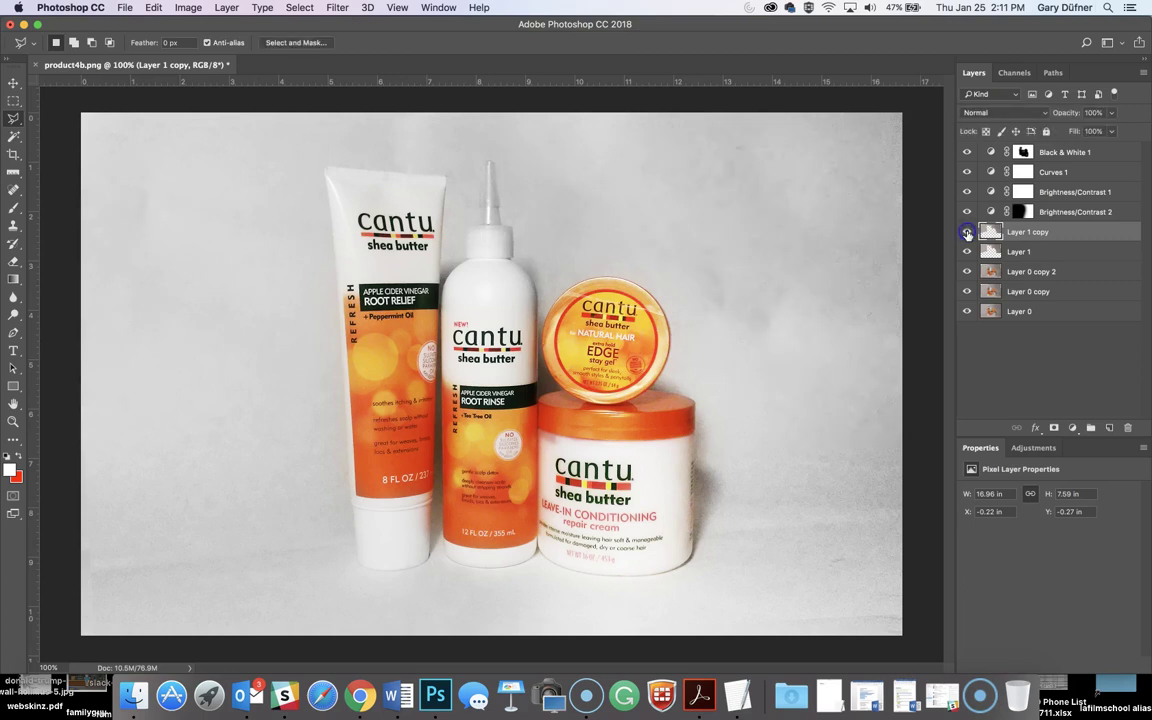
Hide the unblurred Layer 1, select Layer 1 copy, and compare the image with Layer 1 copy hidden and shown.
left_click(1018, 250)
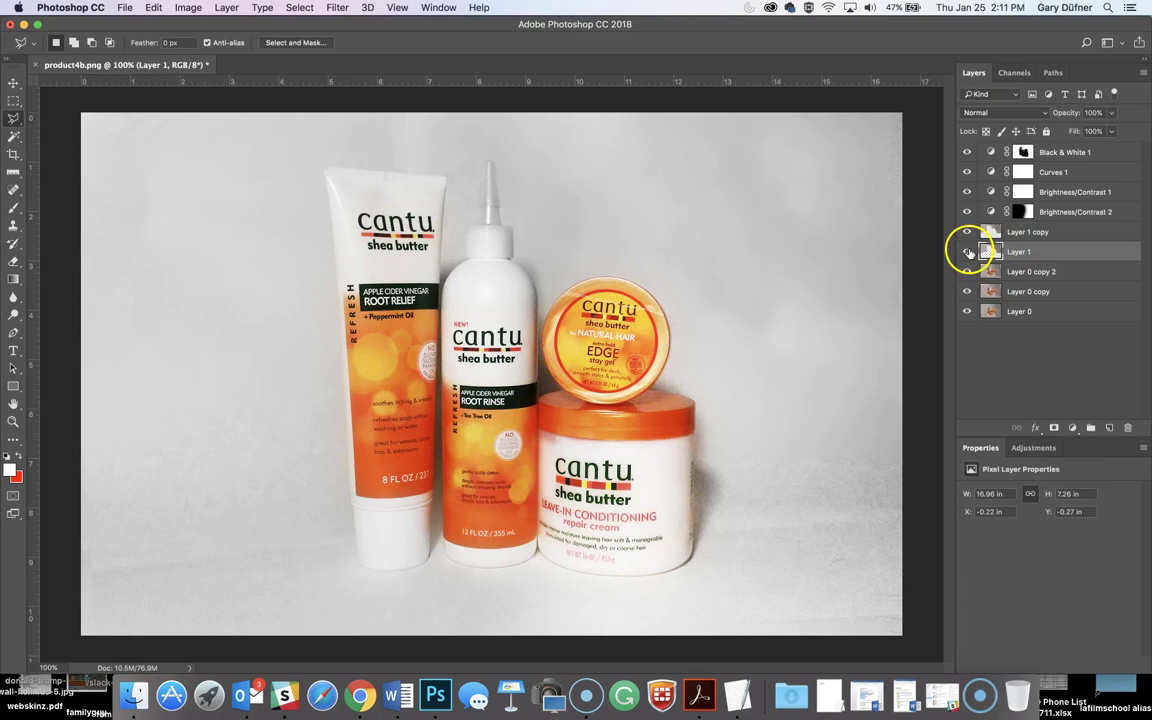
left_click(992, 233)
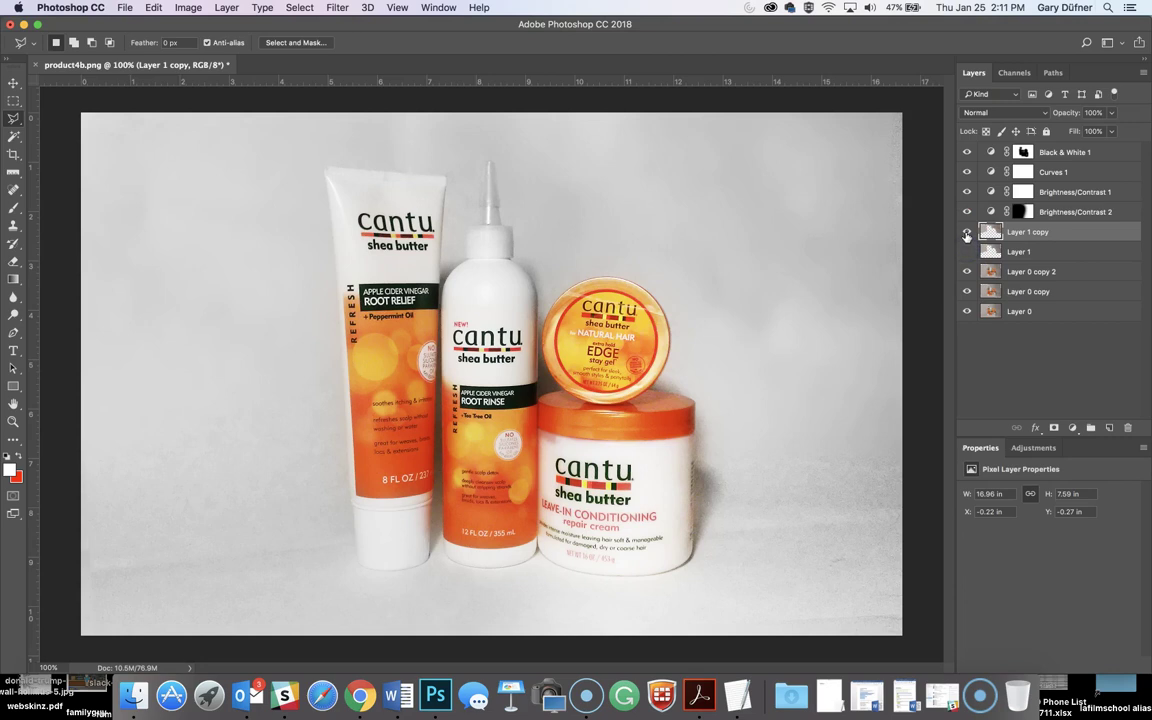
left_click(966, 233)
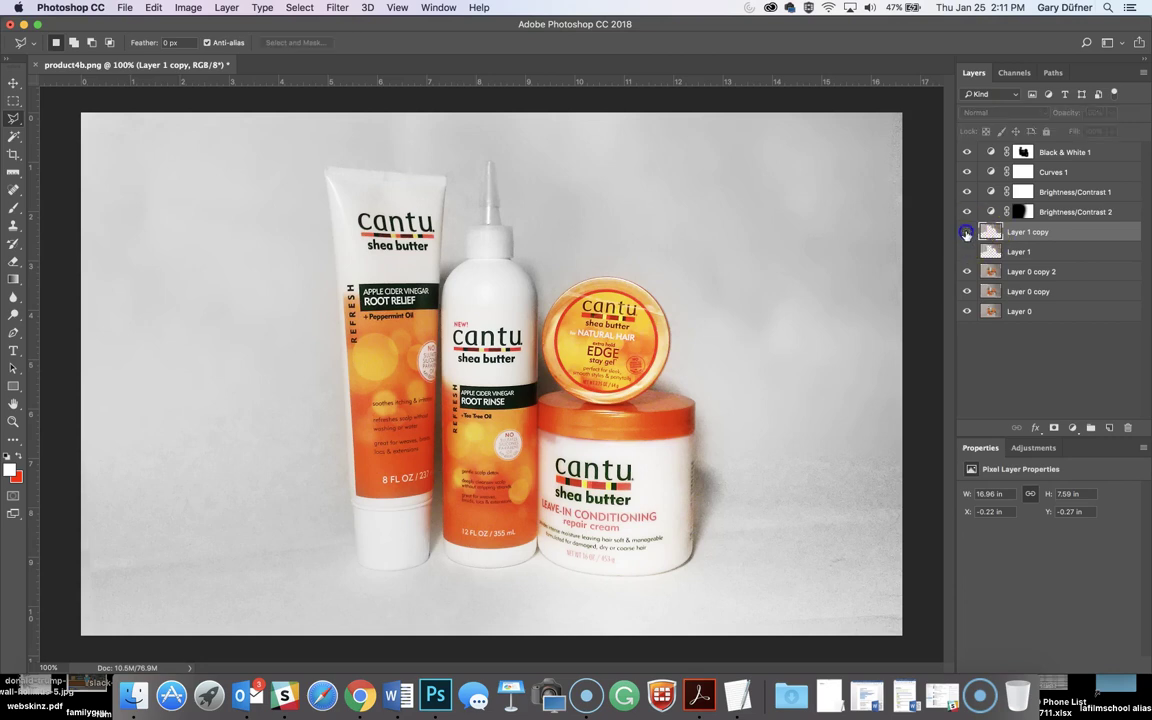
left_click(966, 233)
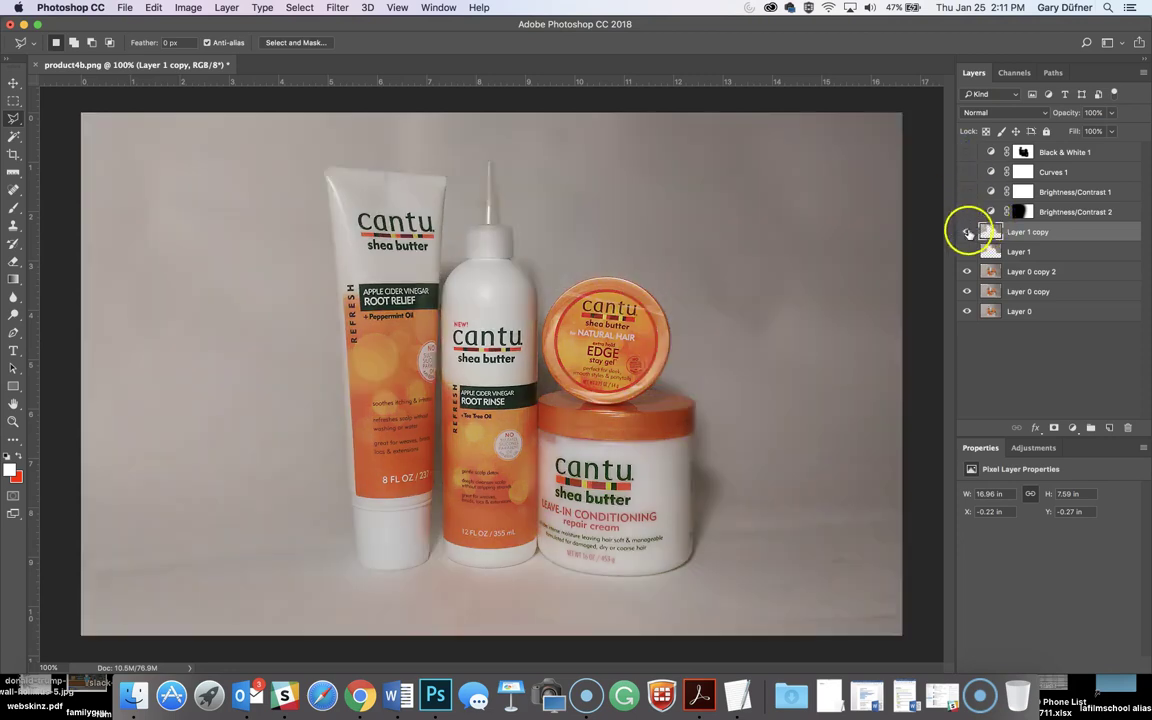
With the adjustment layers hidden, compare Layer 1 copy off and on, and show all four adjustments again.
left_click(966, 232)
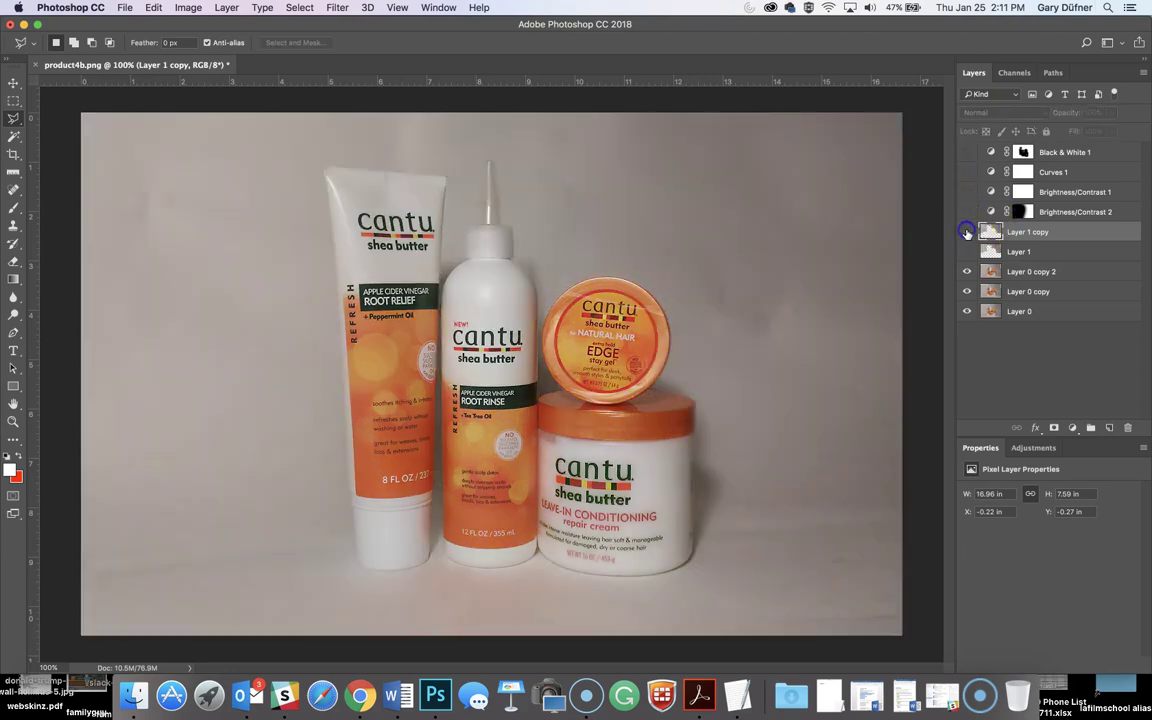
left_click(966, 232)
left_click(966, 232)
left_click_drag(966, 232, 966, 152)
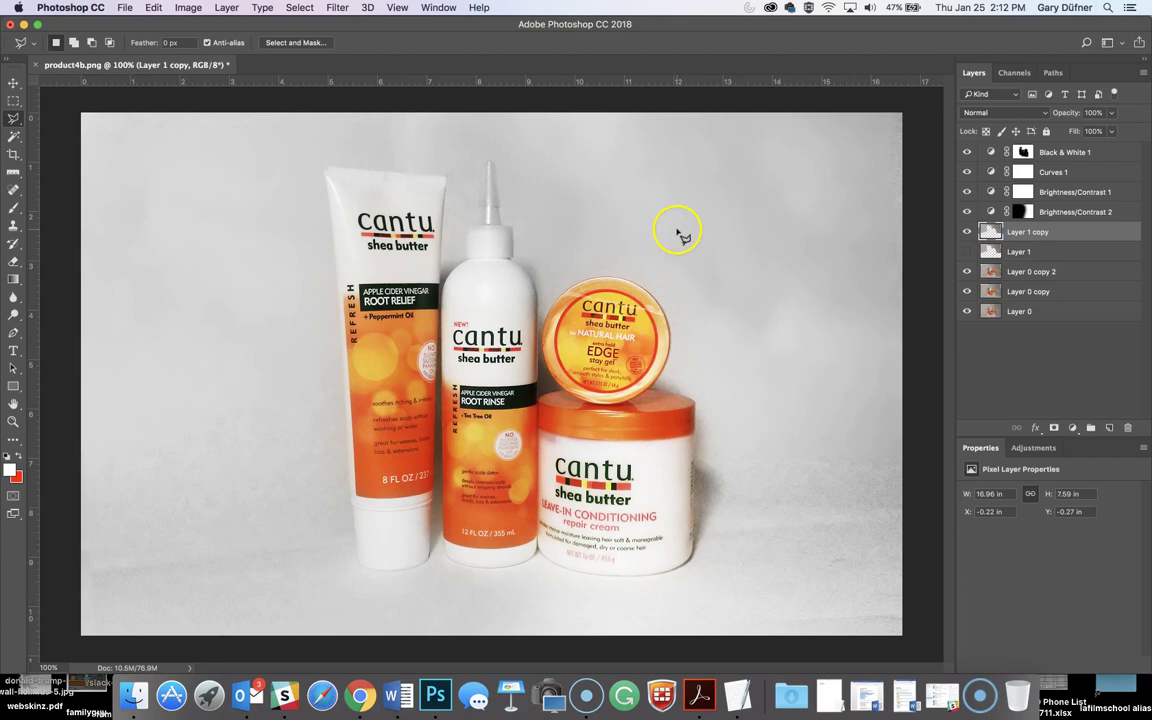
Review the retouch from the original Layer 0 by hiding everything above it and showing each edit layer again up to Black & White 1.
left_click_drag(965, 156, 968, 210)
left_click_drag(968, 289, 968, 294)
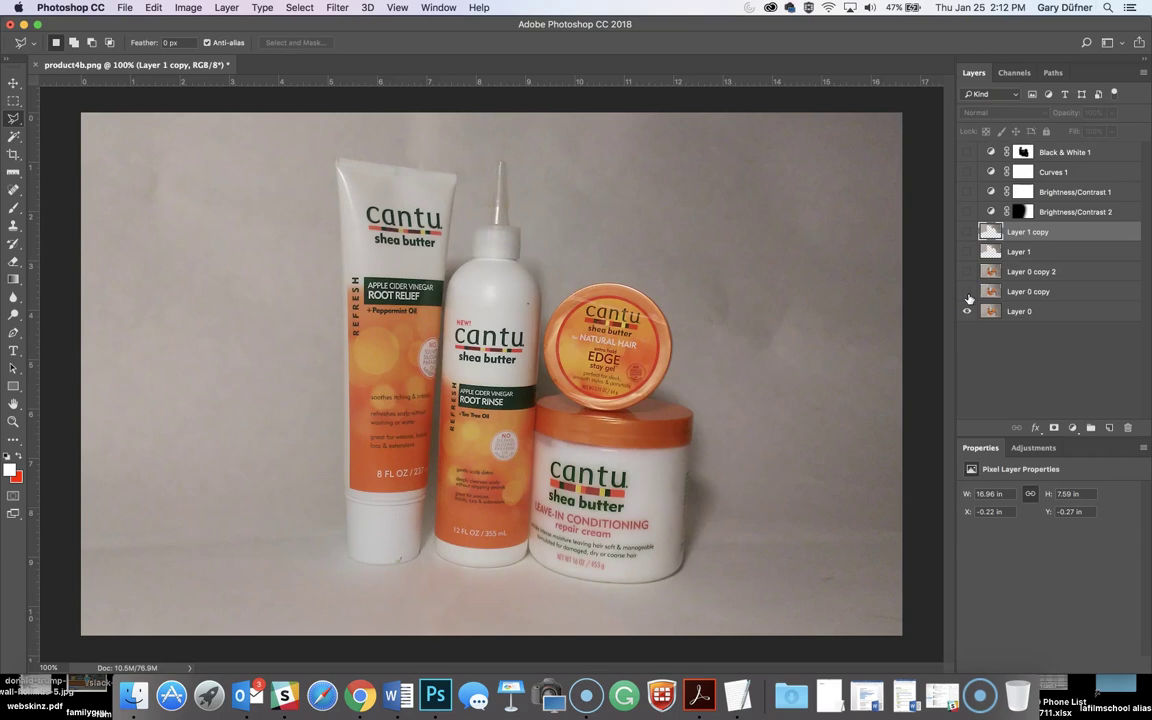
left_click(967, 292)
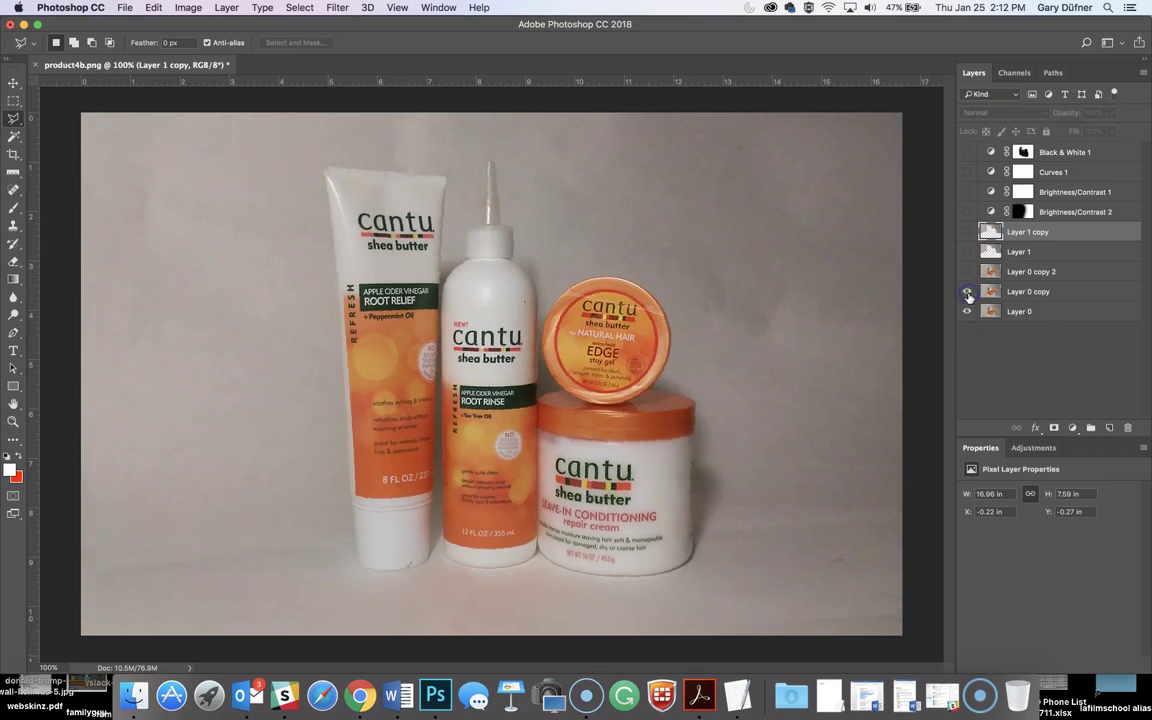
left_click(966, 271)
left_click(965, 232)
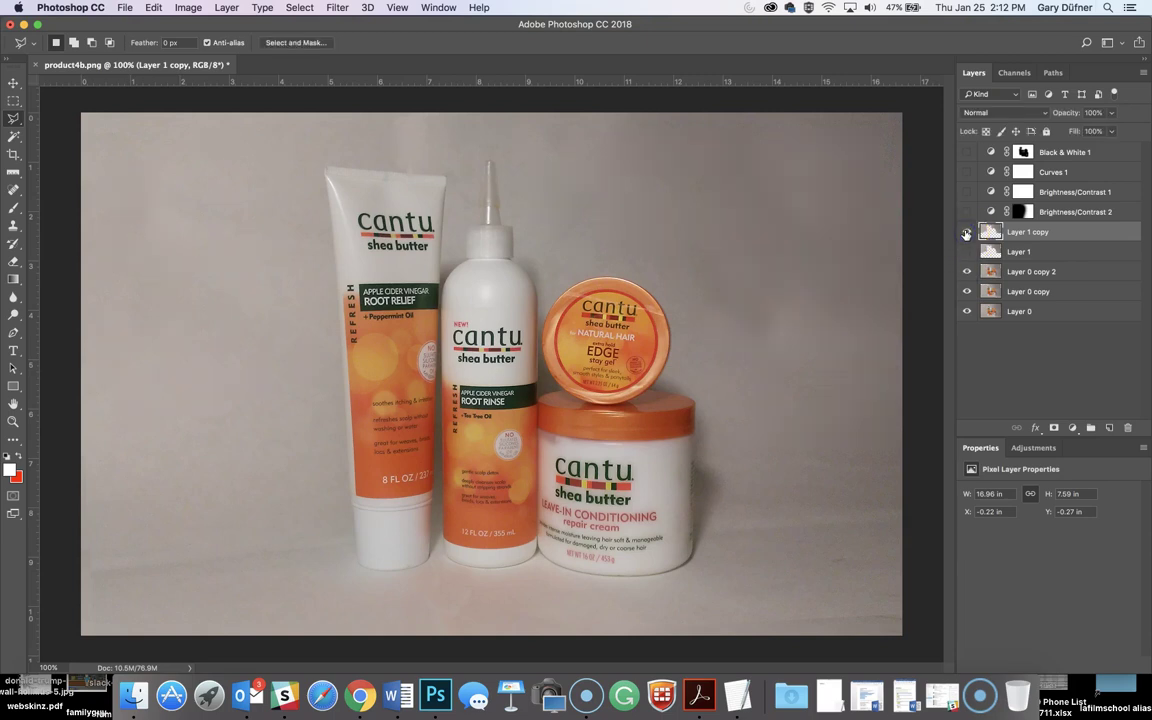
left_click(966, 212)
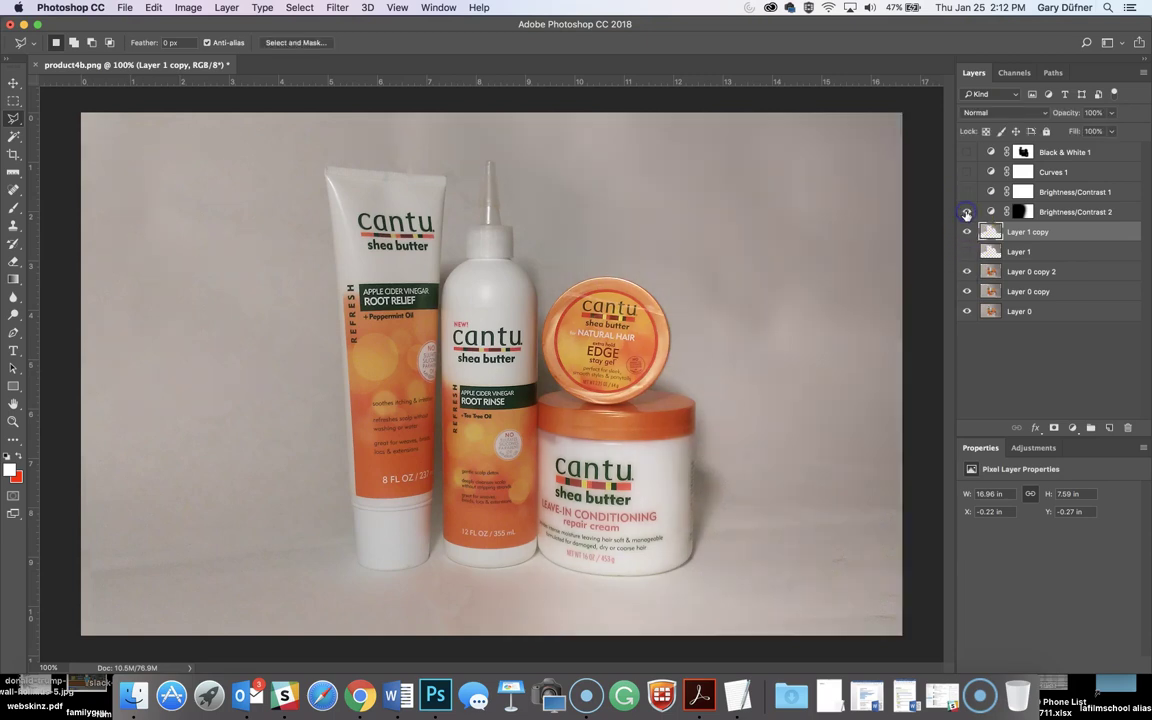
left_click(966, 192)
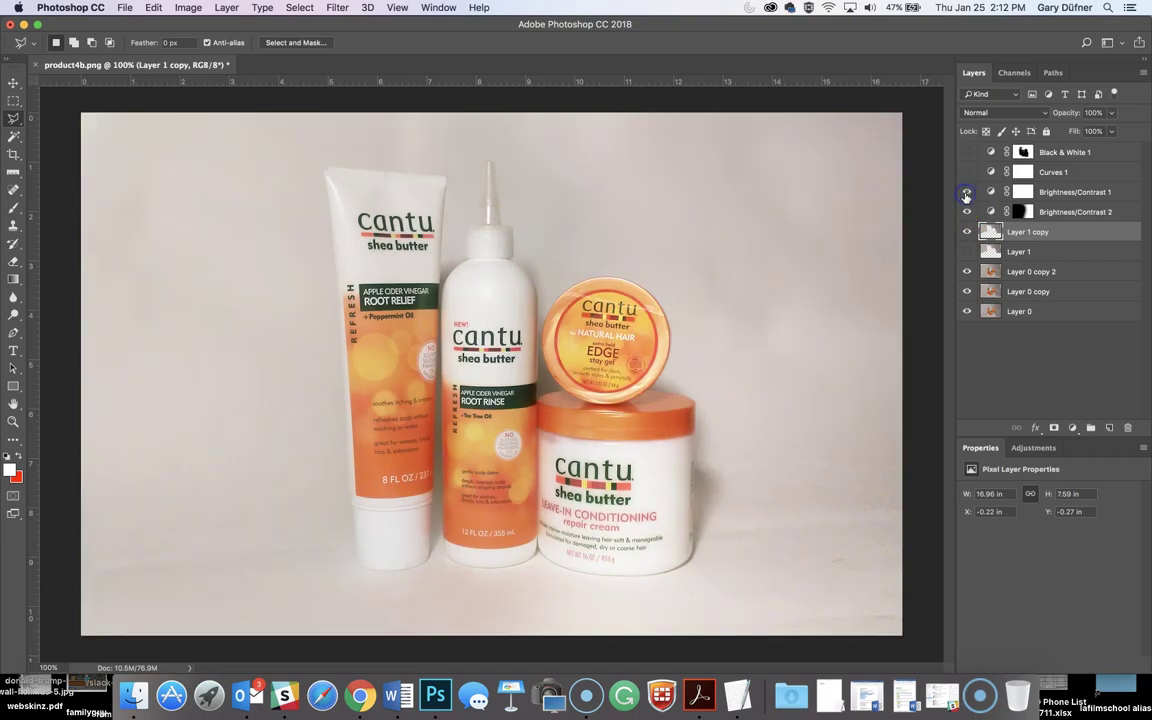
left_click(967, 172)
left_click(968, 153)
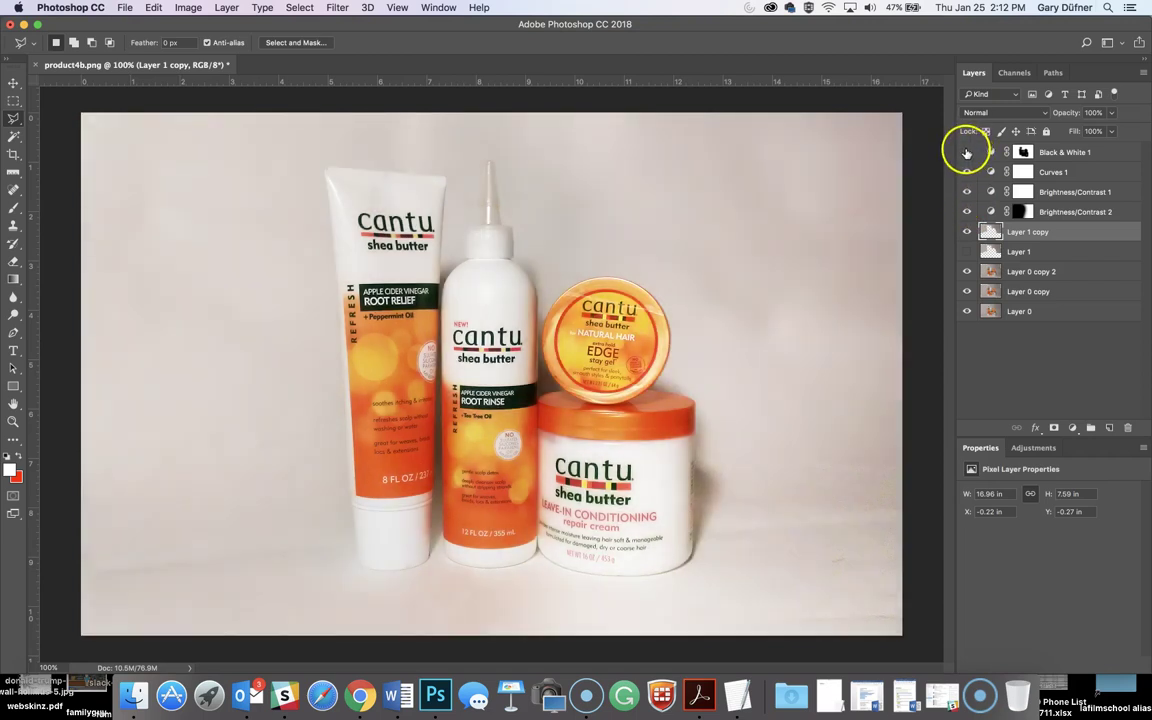
Compare the background color with the Black & White 1 layer off and on, leaving it shown.
left_click(967, 152)
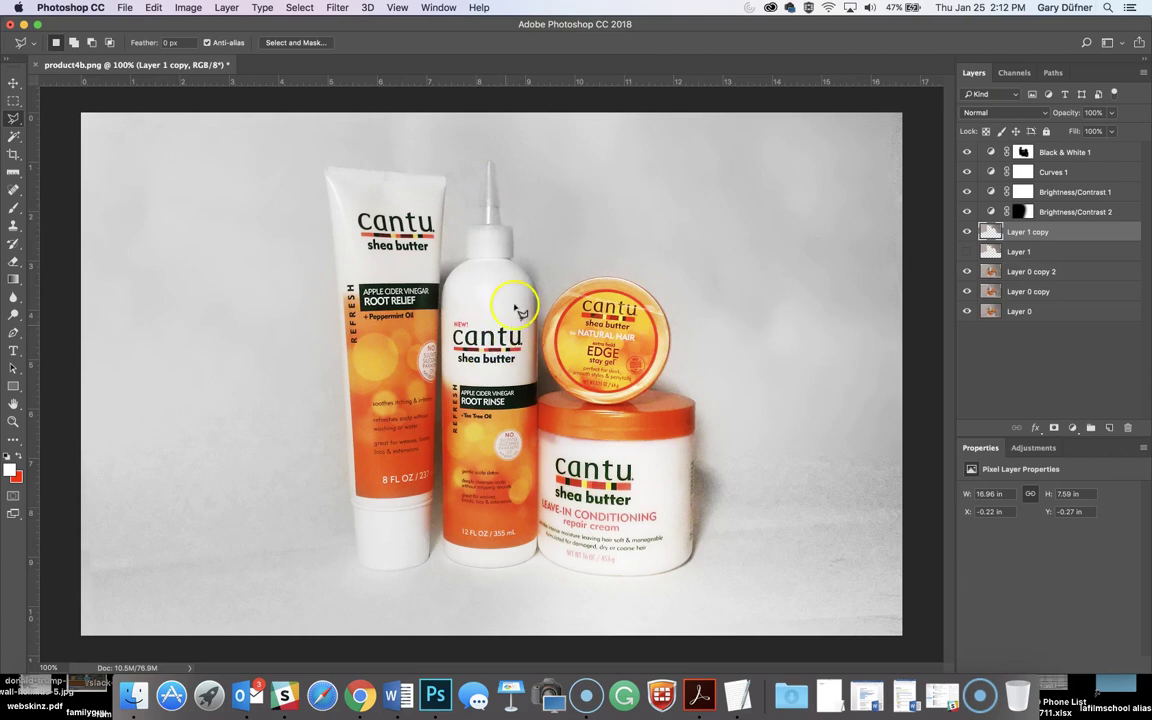
left_click(968, 155)
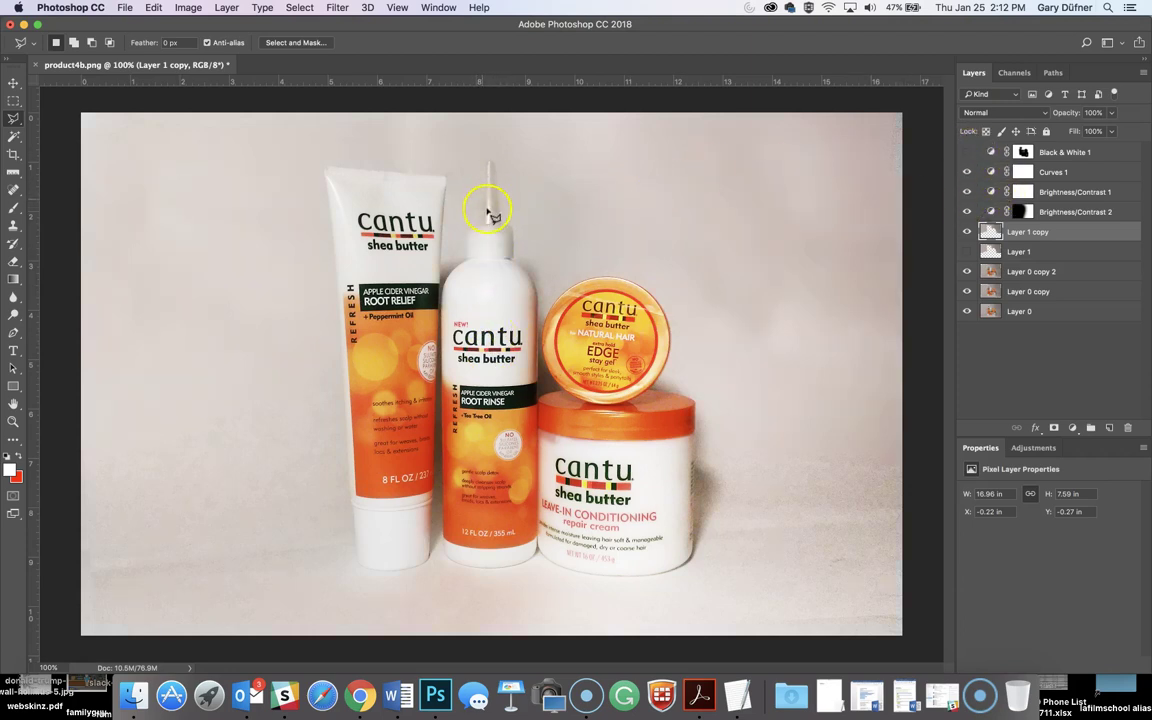
left_click(967, 153)
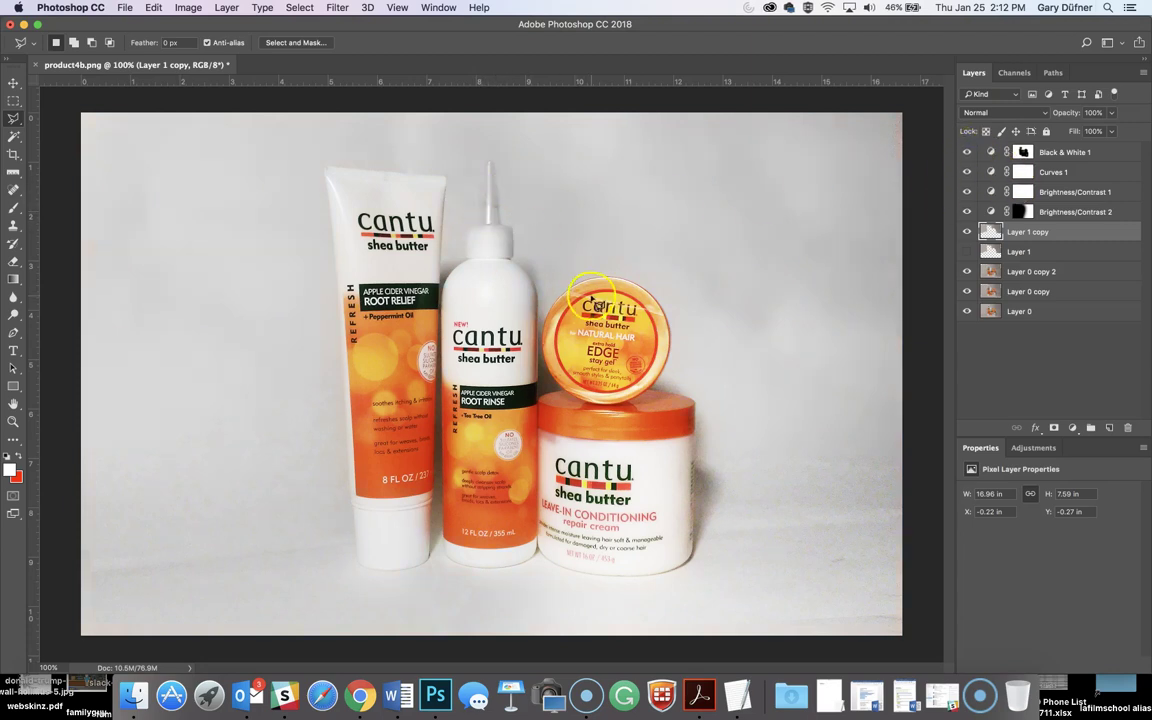